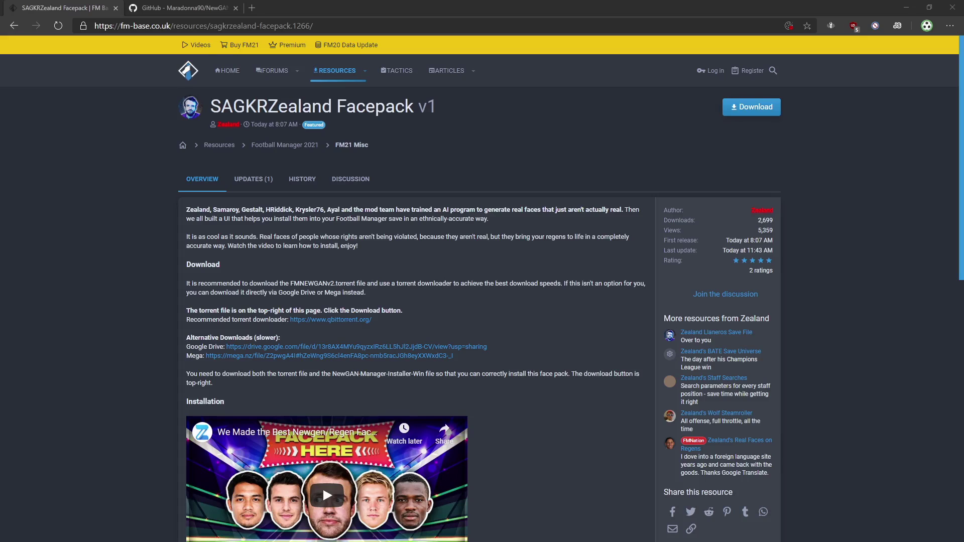
# Open and dismiss the facepack's download file choices on FM Base.
pyautogui.click(590, 320)
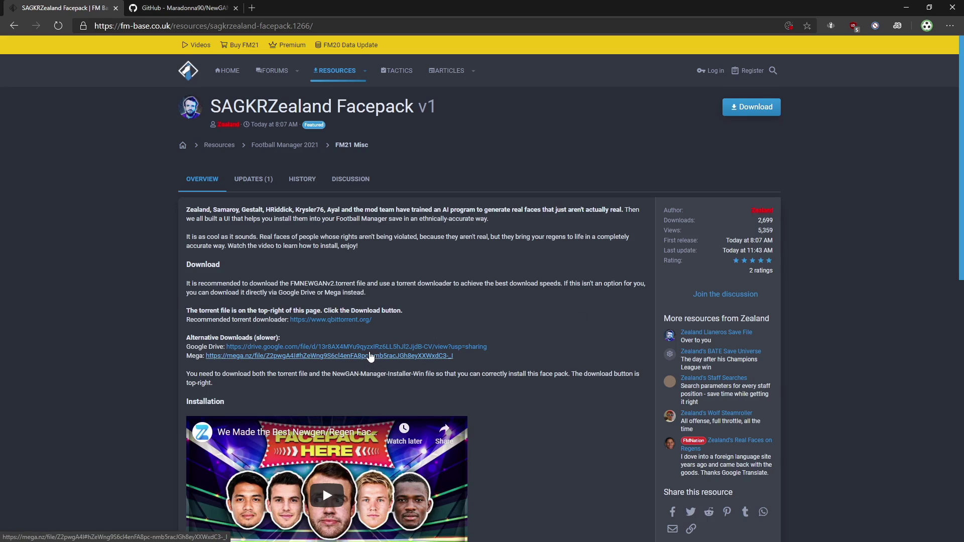
pyautogui.click(761, 108)
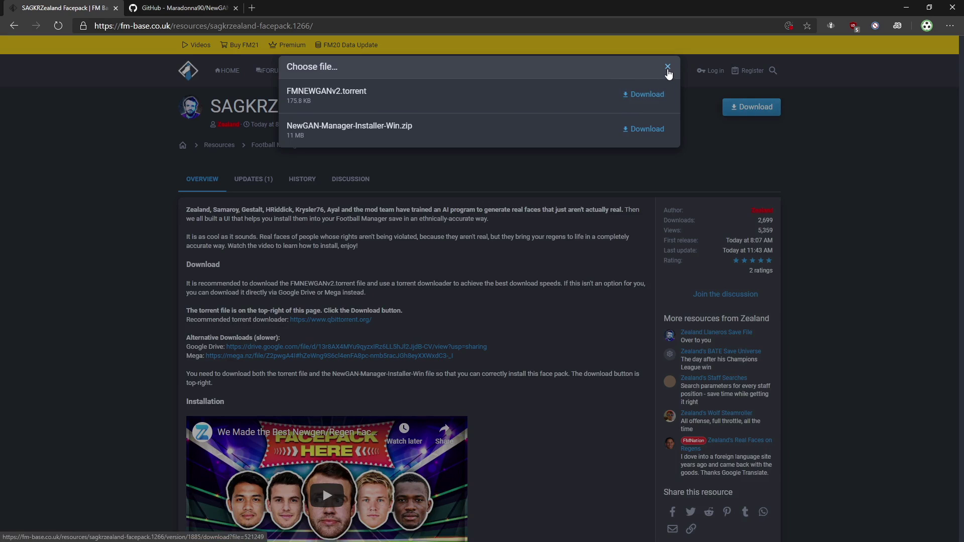
pyautogui.click(667, 68)
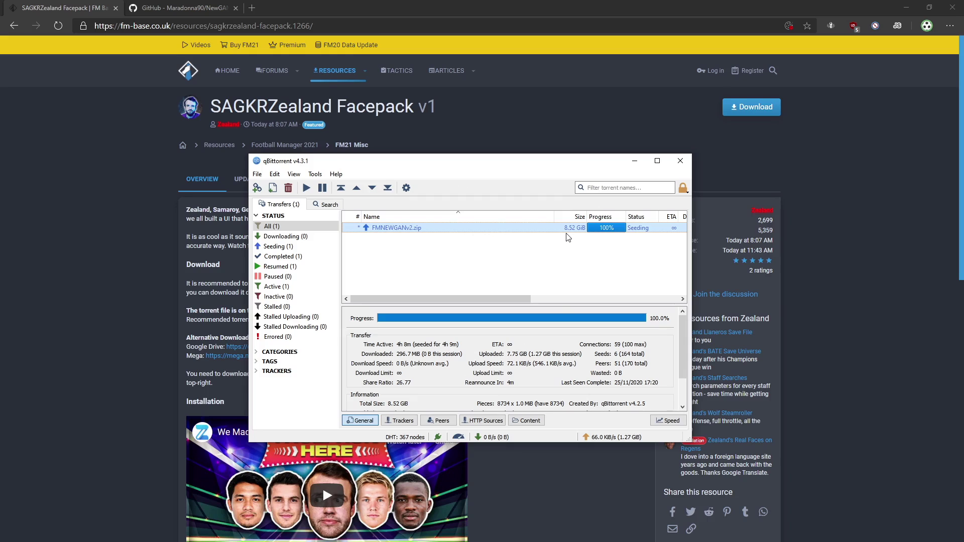
# Inspect the FMNEWGANv2 and YugoGreek face folders, then return to Football Manager 2021.
pyautogui.hotkey('alt', 'Tab')
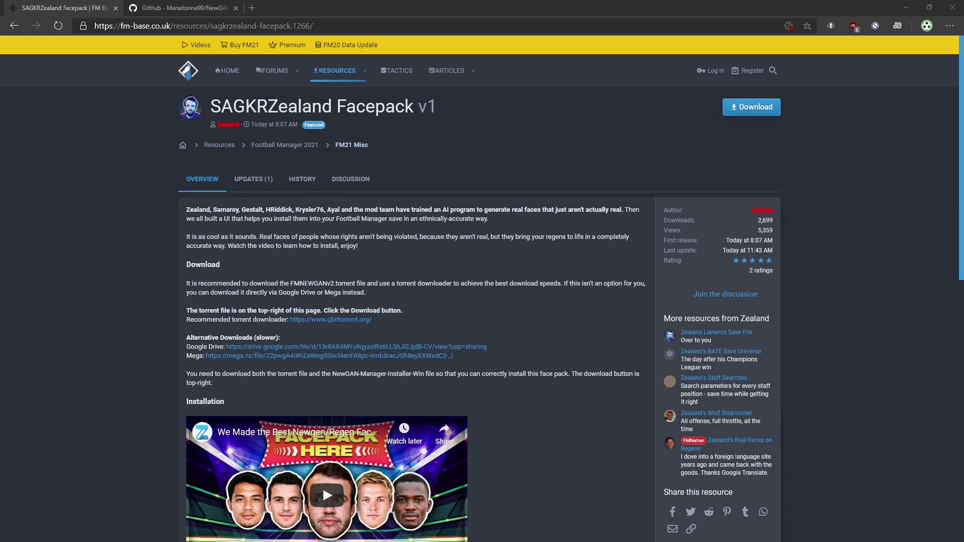
pyautogui.hotkey('alt', 'Tab')
pyautogui.moveTo(836, 250); pyautogui.dragTo(424, 206)
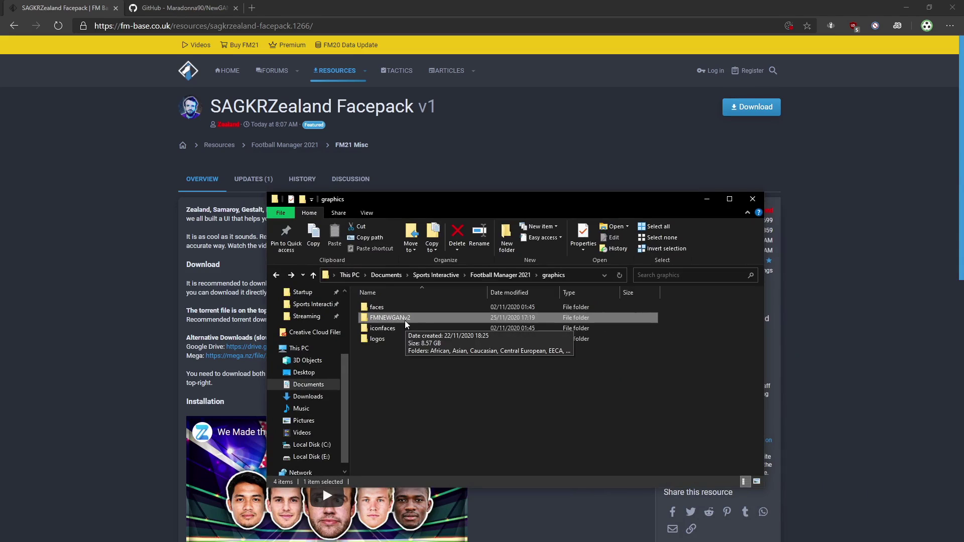
pyautogui.doubleClick(376, 320)
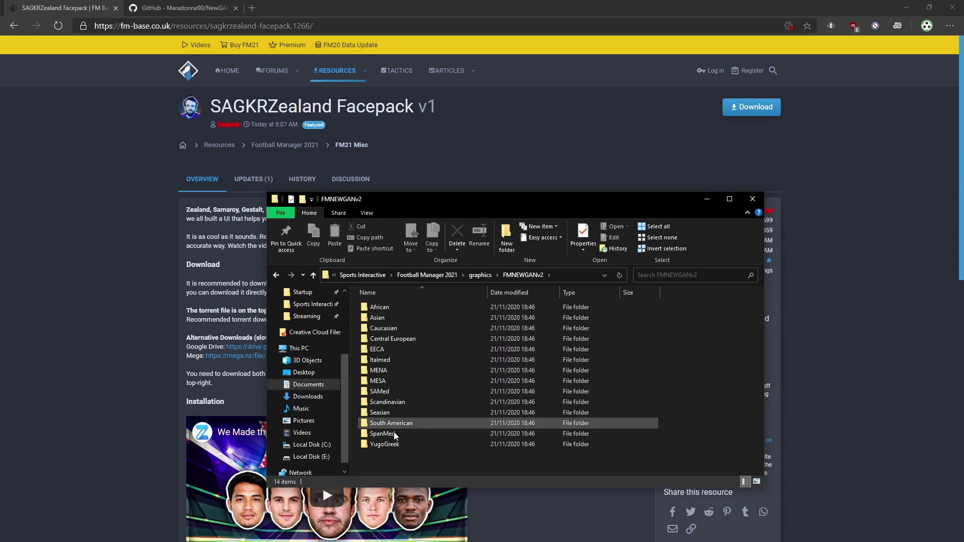
pyautogui.doubleClick(389, 445)
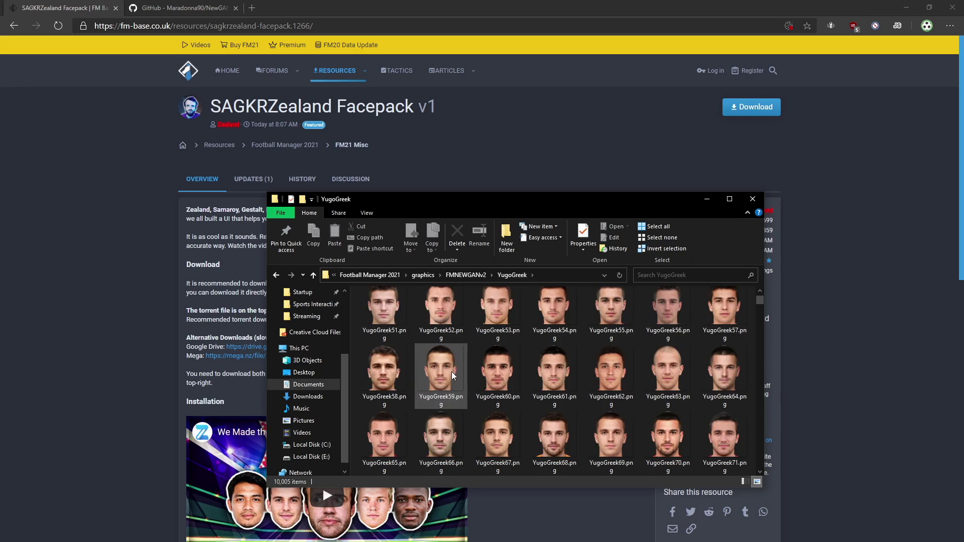
pyautogui.hotkey('alt', 'Left')
pyautogui.hotkey('alt', 'Left')
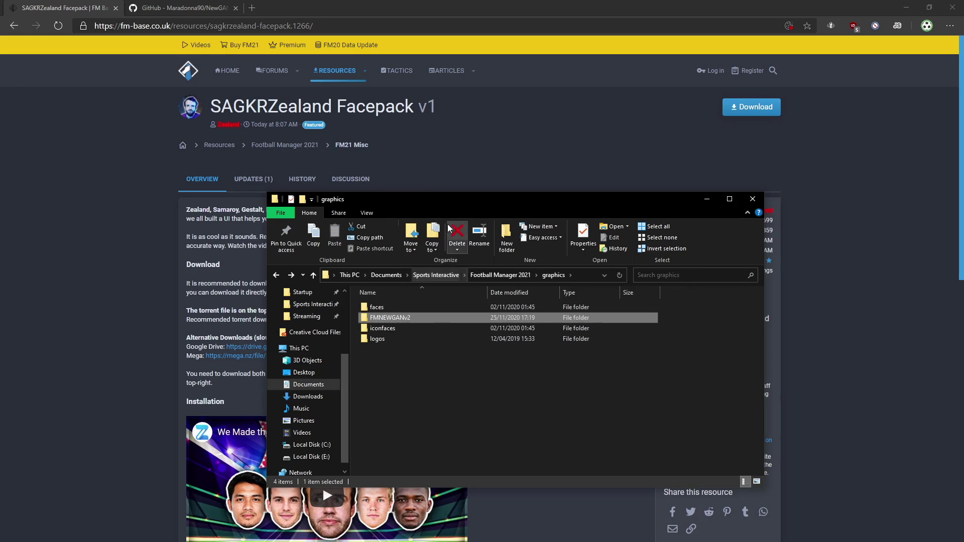
pyautogui.moveTo(456, 200); pyautogui.dragTo(481, 196)
pyautogui.hotkey('alt', 'Left')
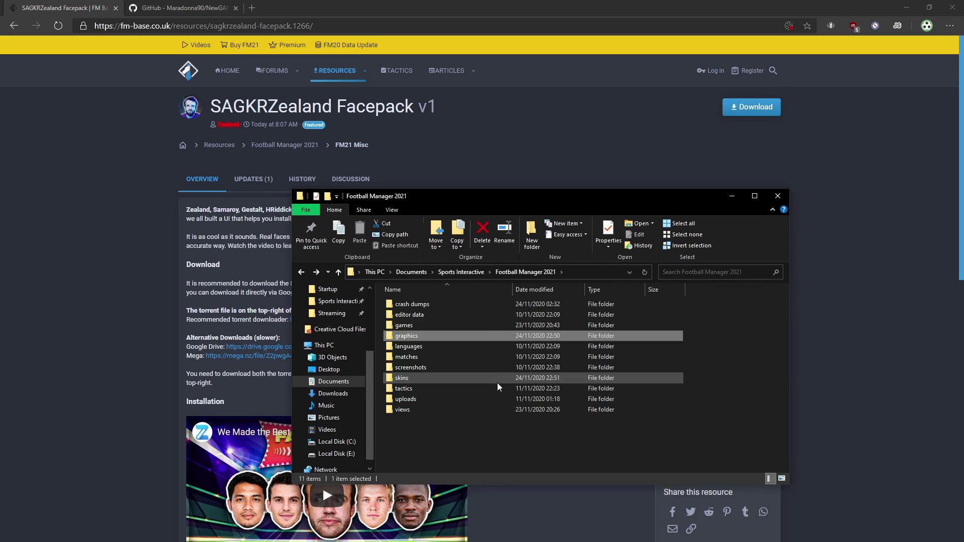
pyautogui.click(222, 263)
# Reopen and close the facepack download choices, then go to the NewGAN-Manager GitHub page.
pyautogui.click(751, 107)
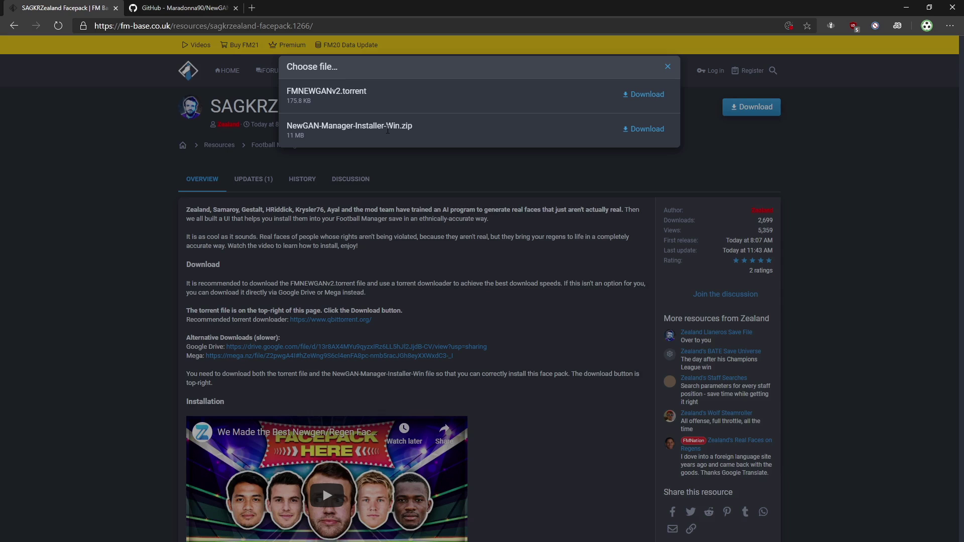
pyautogui.click(437, 259)
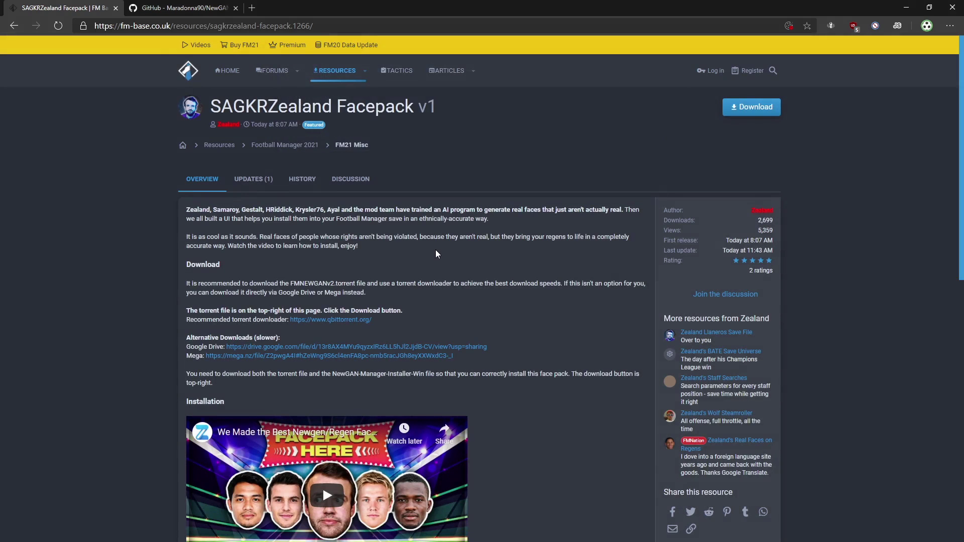
pyautogui.click(201, 9)
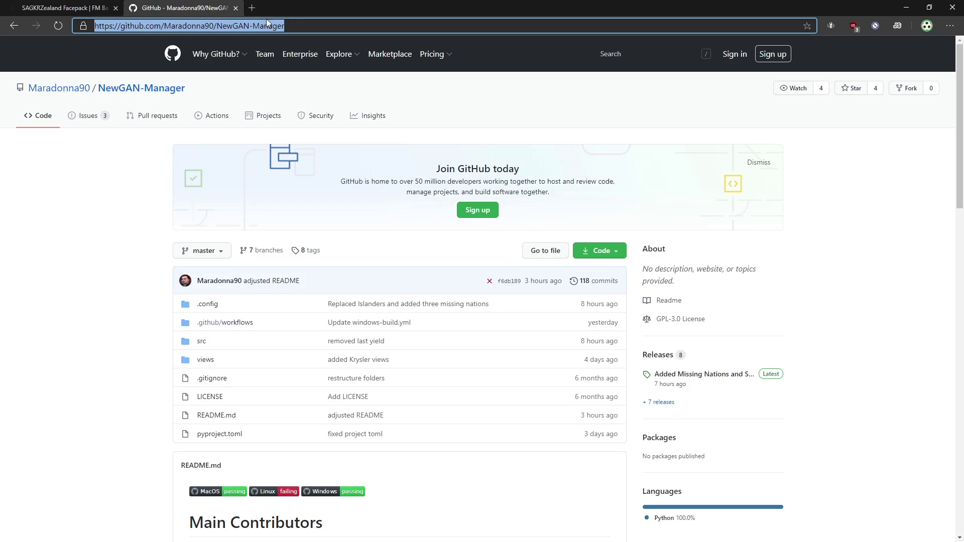
# Download NewGAN-Manager-Installer-Win.zip from the repository's Releases, set to open when finished.
pyautogui.click(300, 22)
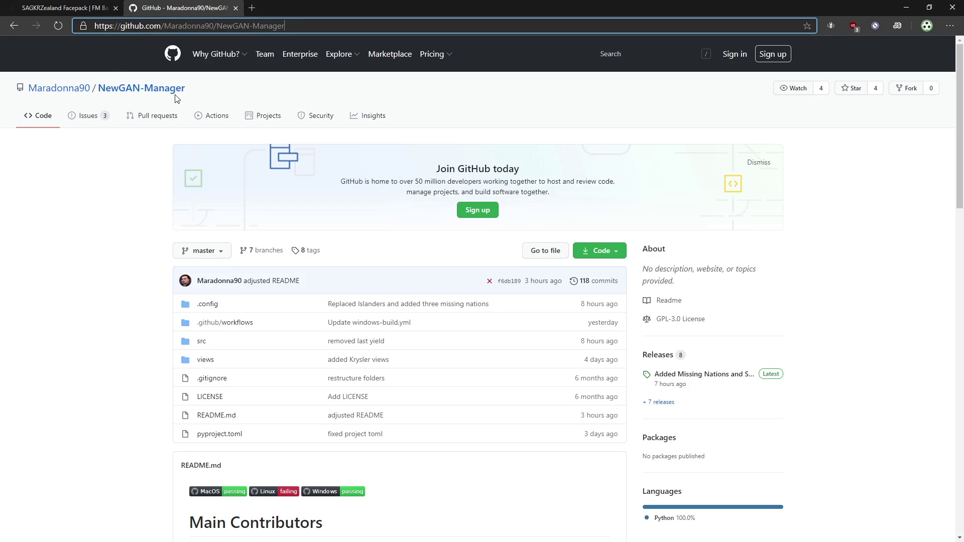
pyautogui.scroll(-15, 155, 312)
pyautogui.scroll(15, 241, 303)
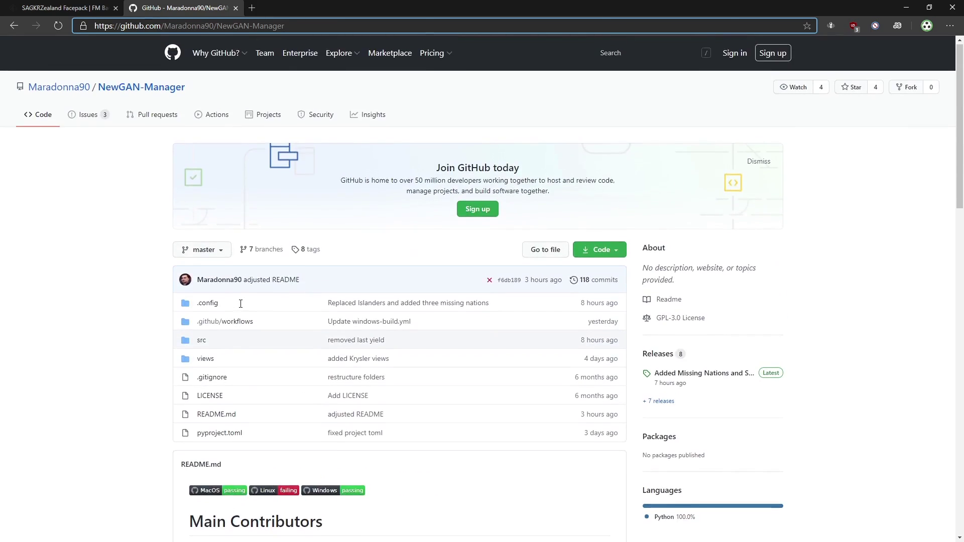
pyautogui.scroll(-5, 240, 303)
pyautogui.scroll(5, 241, 304)
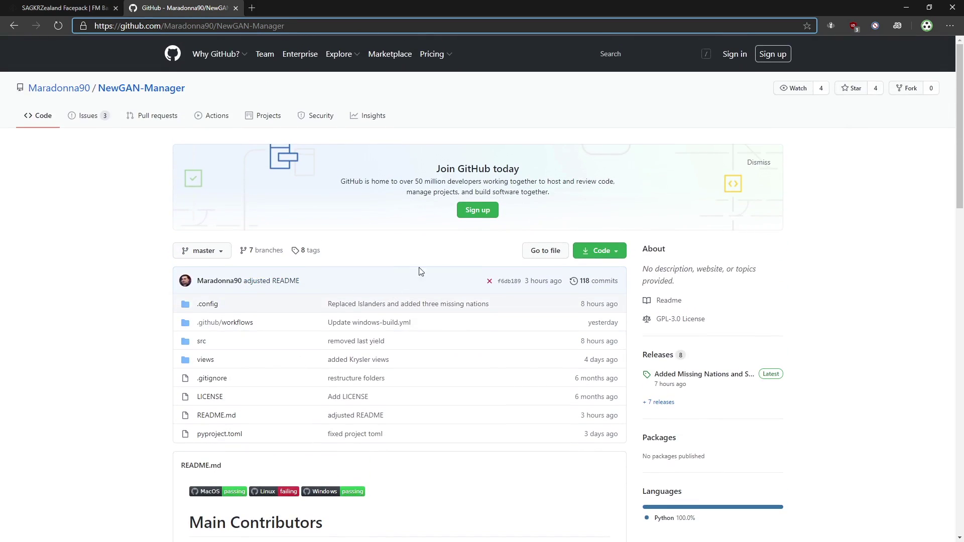
pyautogui.click(650, 356)
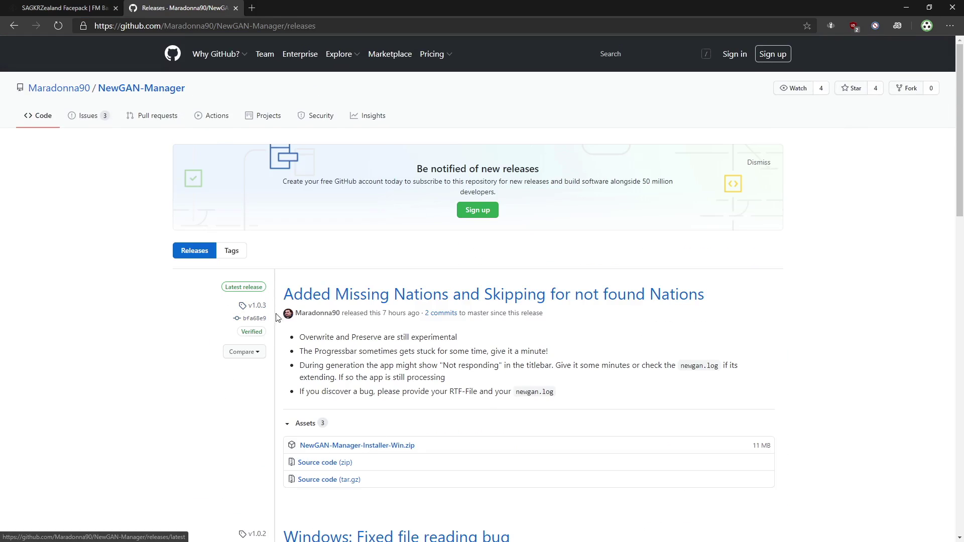
pyautogui.click(406, 451)
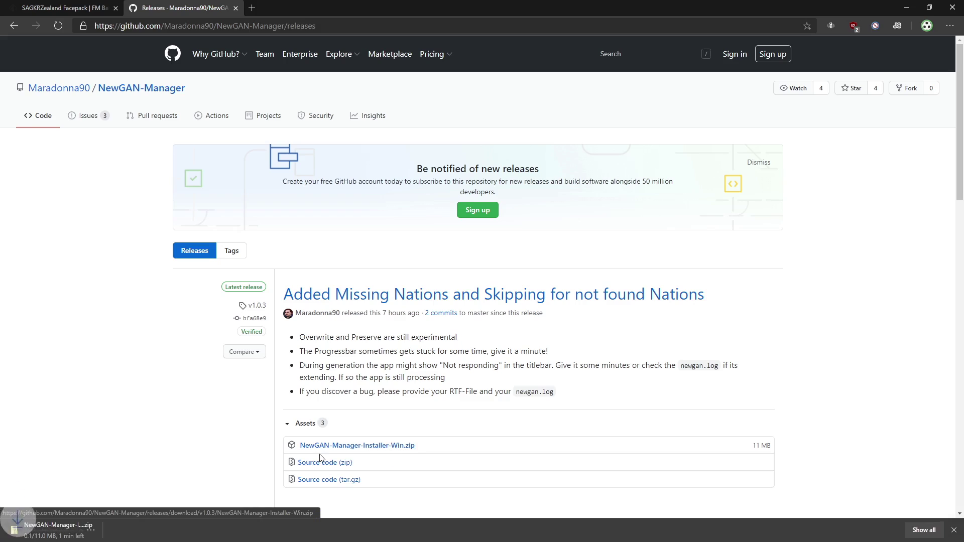
pyautogui.click(74, 532)
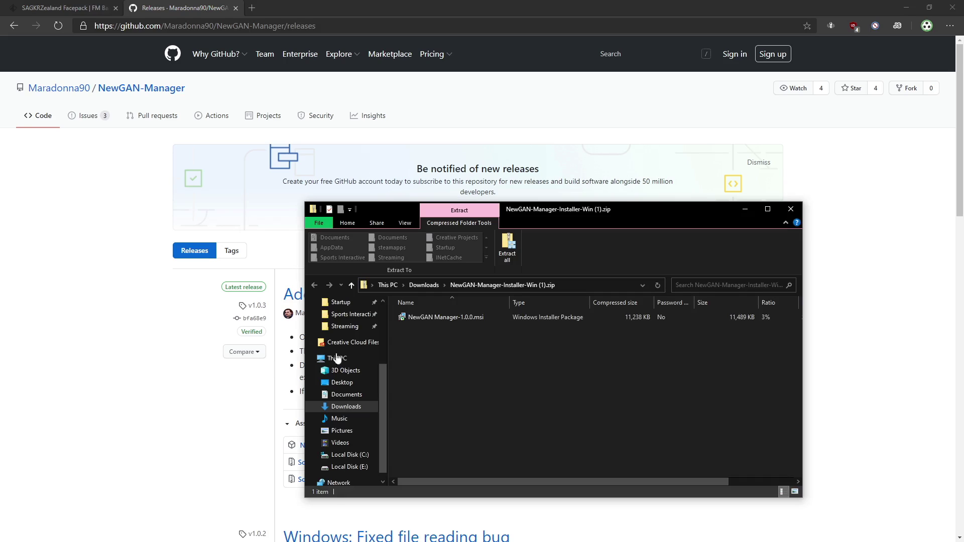
# Install NewGAN Manager 1.0.0 from the .msi, running it anyway, then close the zip window.
pyautogui.doubleClick(452, 317)
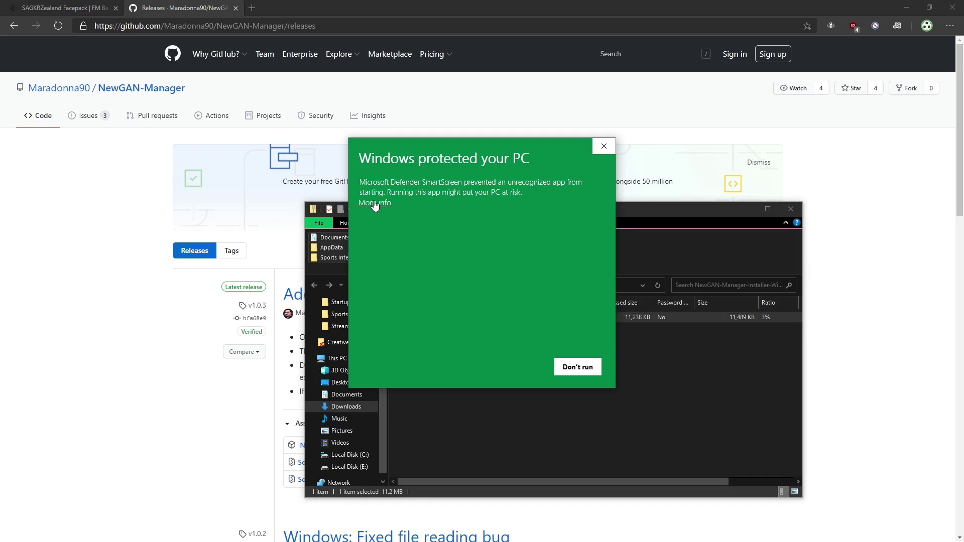
pyautogui.click(375, 202)
pyautogui.click(513, 367)
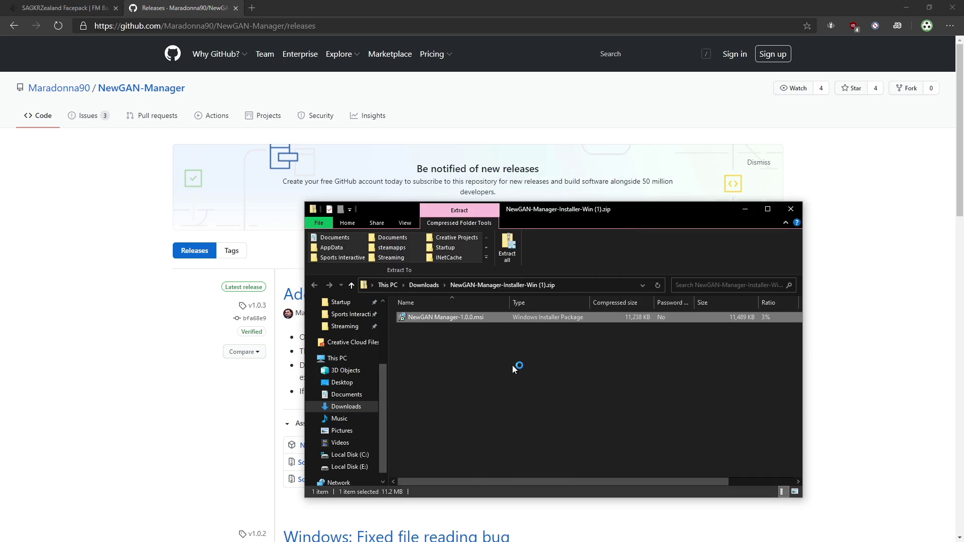
pyautogui.click(526, 351)
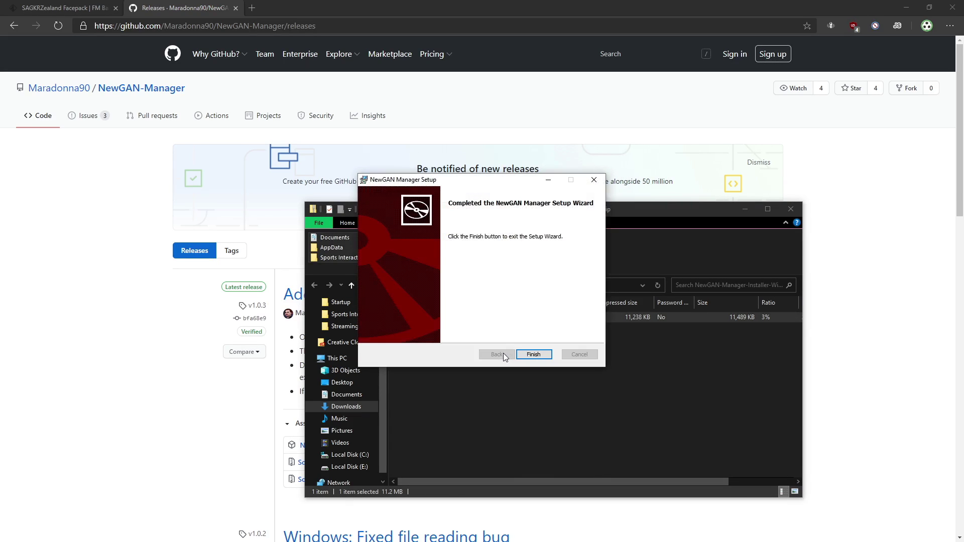
pyautogui.click(532, 354)
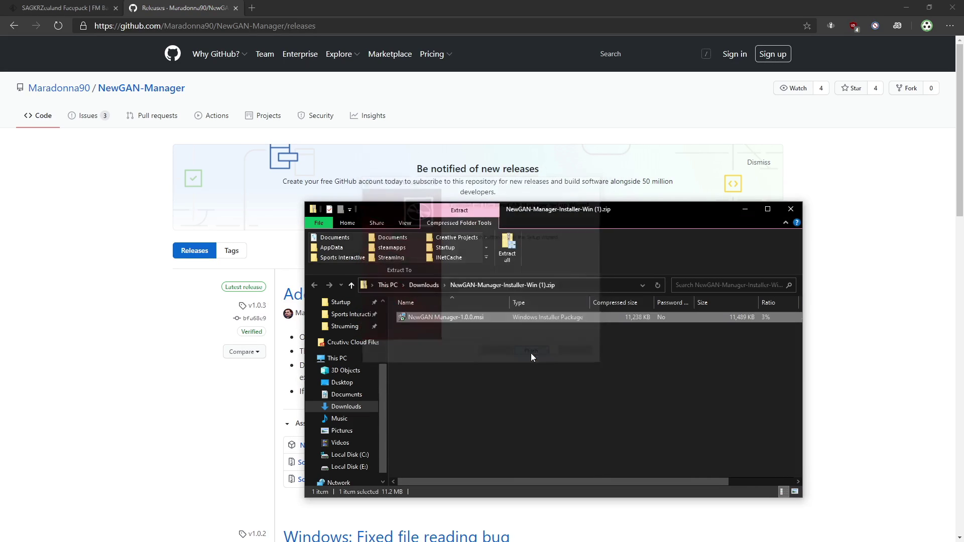
pyautogui.click(798, 211)
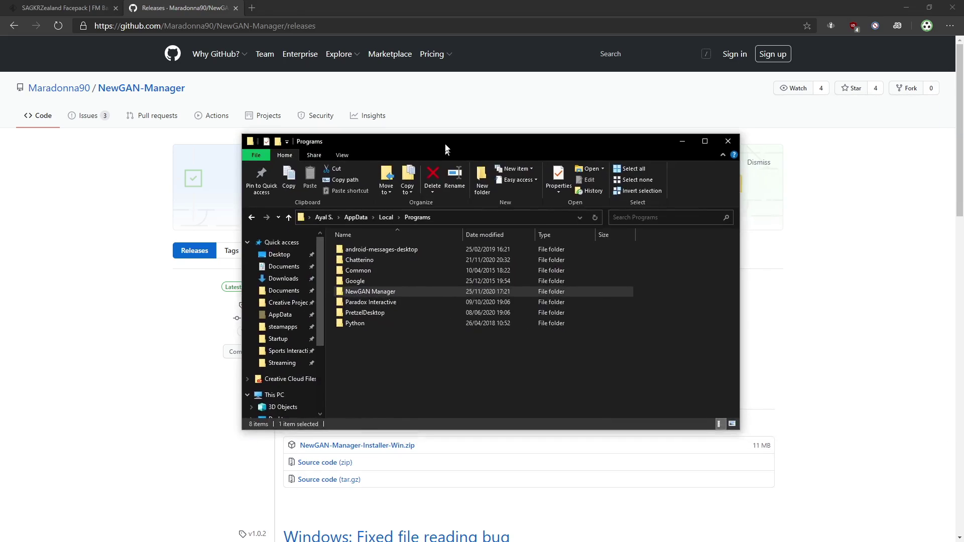
# Navigate to %localappdata%\Programs\NewGAN Manager\app.
pyautogui.moveTo(441, 139); pyautogui.dragTo(395, 111)
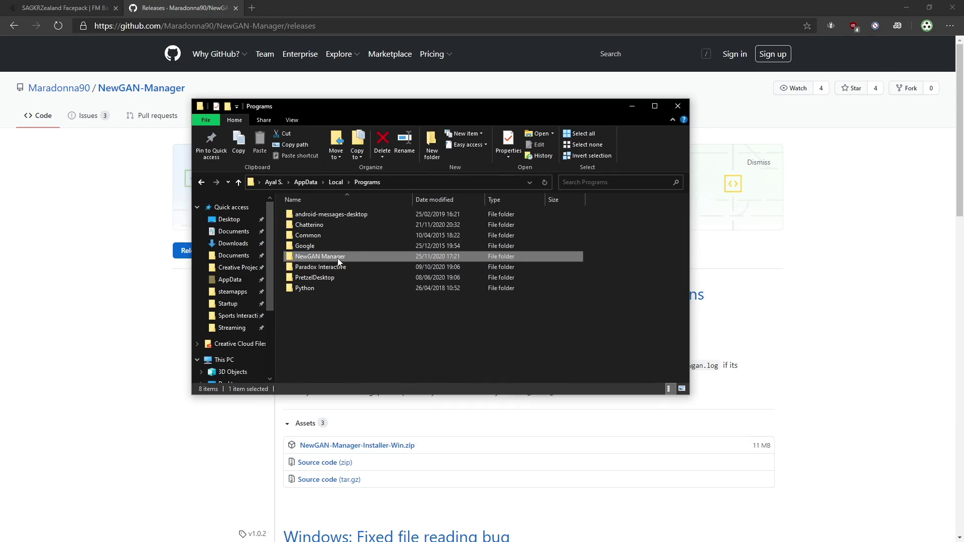
pyautogui.click(401, 182)
pyautogui.write('%')
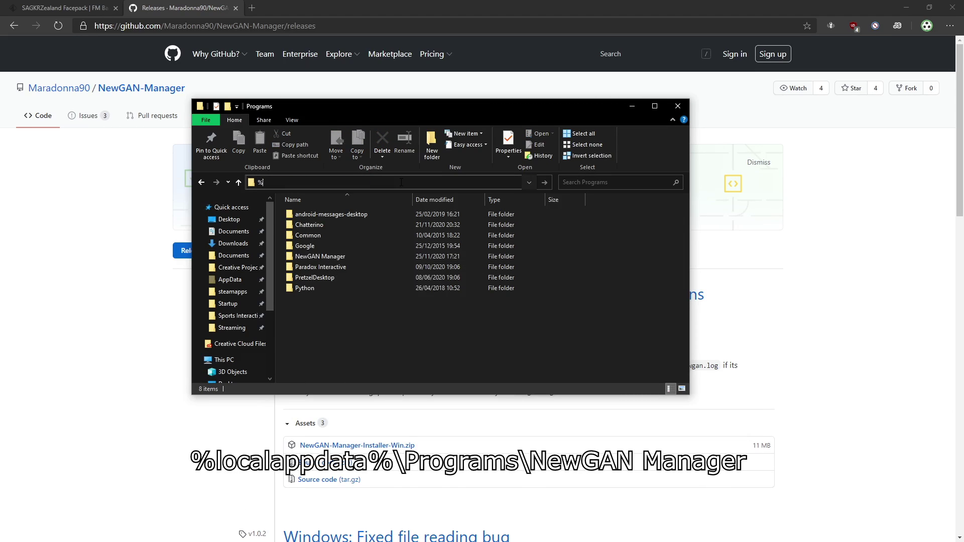
pyautogui.write('local')
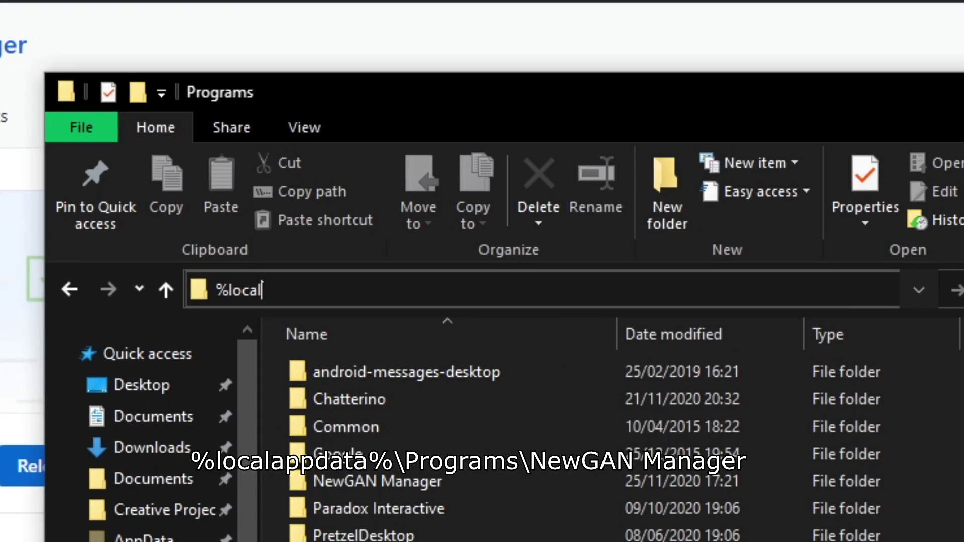
pyautogui.write('appdata%')
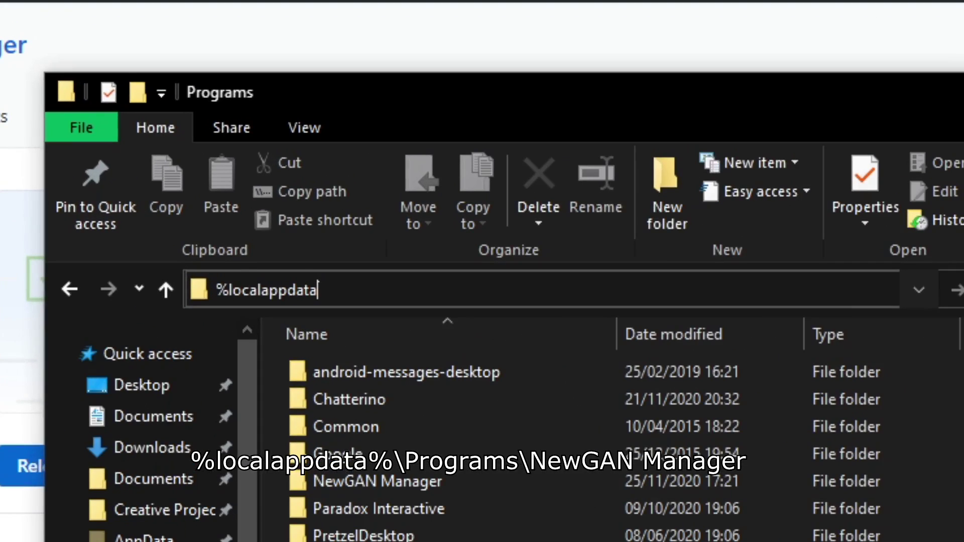
pyautogui.write('\\prog')
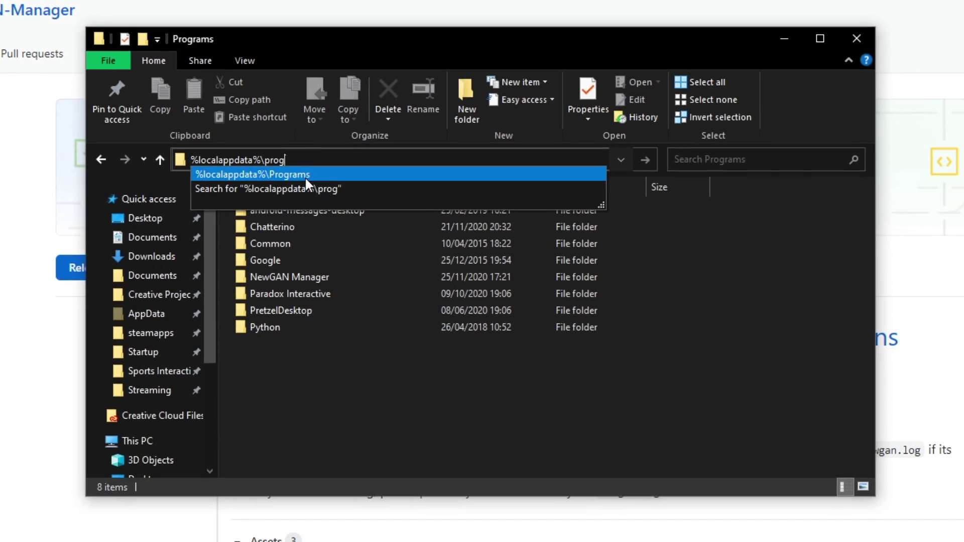
pyautogui.click(431, 316)
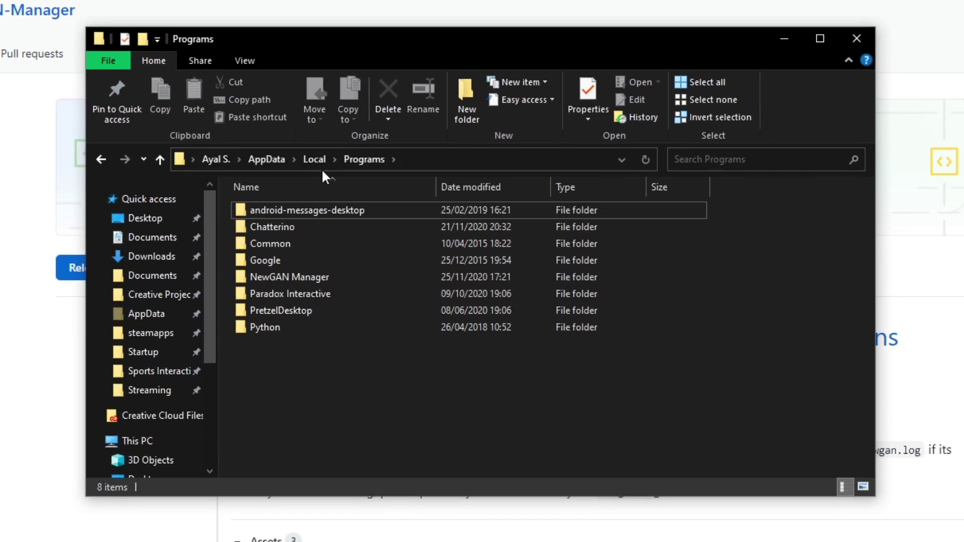
pyautogui.doubleClick(363, 284)
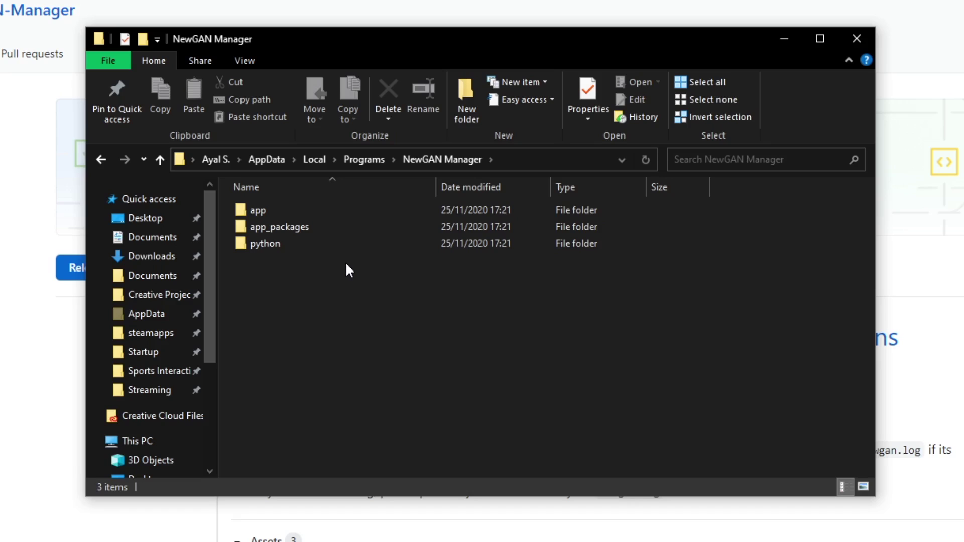
pyautogui.doubleClick(278, 208)
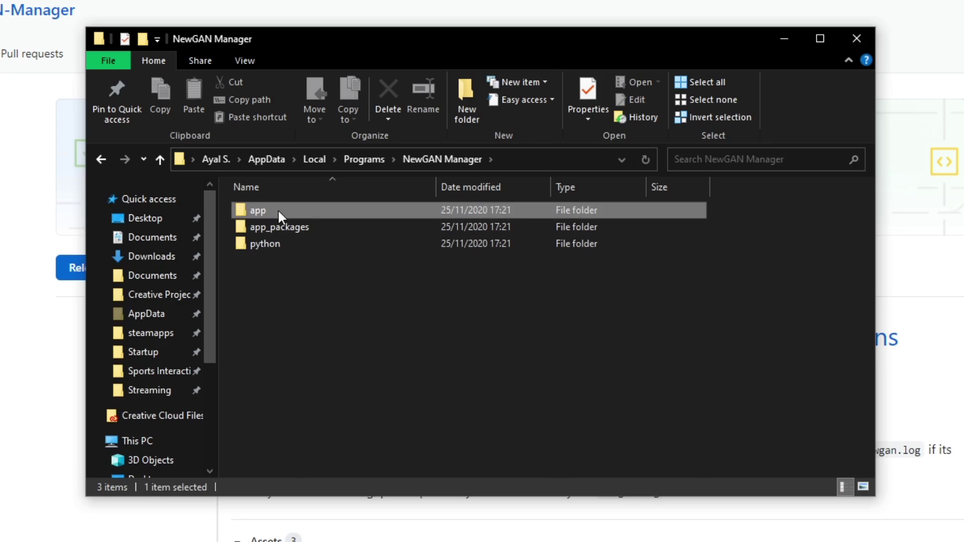
# Copy the .config folder and paste it into the parent NewGAN Manager folder.
pyautogui.click(287, 209)
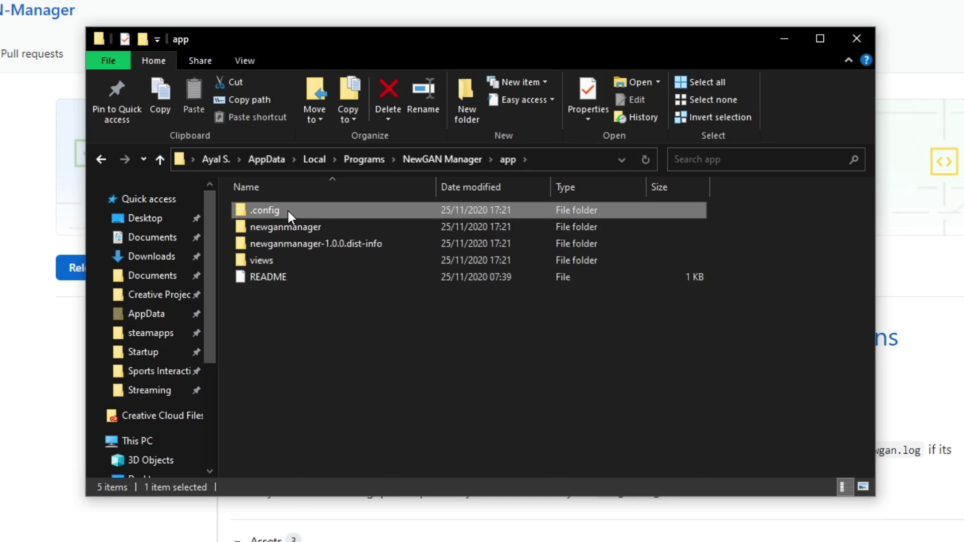
pyautogui.rightClick(297, 213)
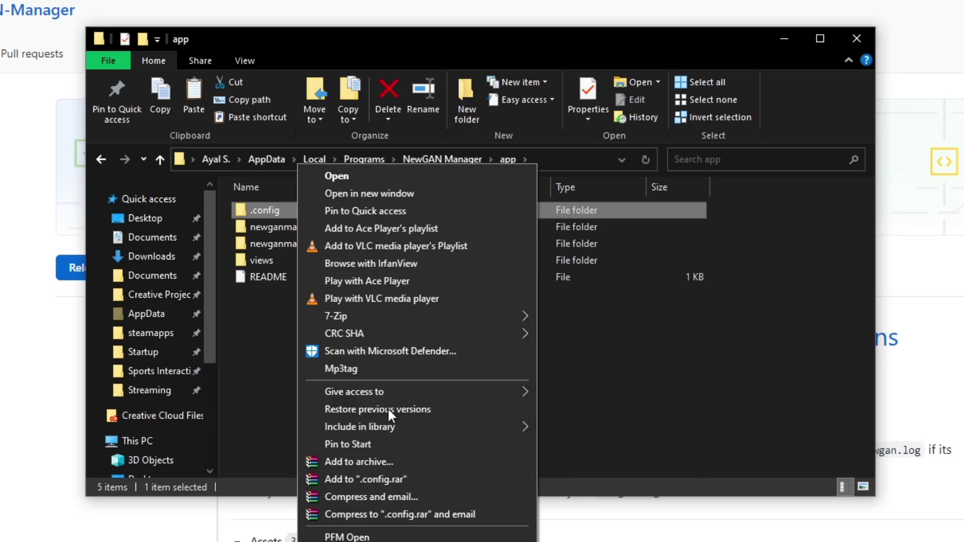
pyautogui.press('Escape')
pyautogui.press('BackSpace')
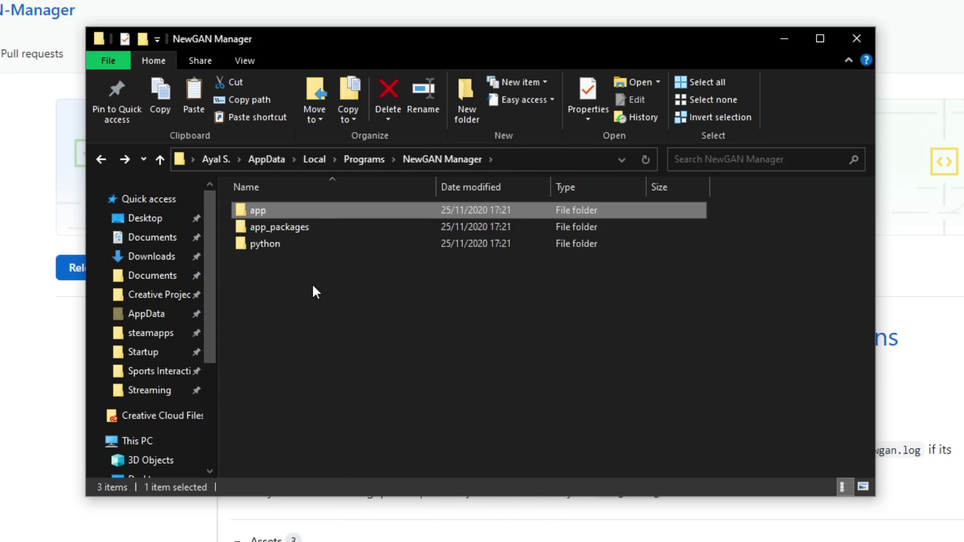
pyautogui.rightClick(312, 284)
pyautogui.click(361, 396)
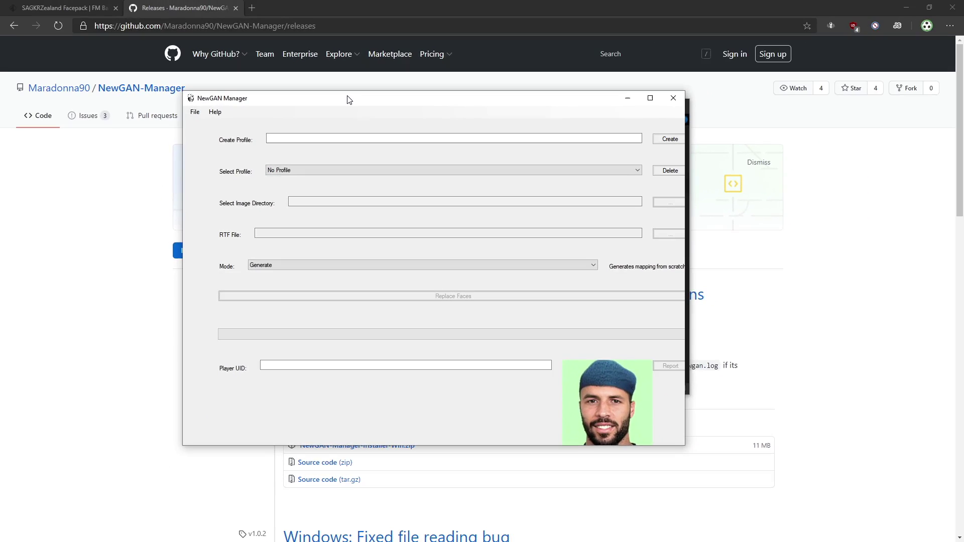
# Create a profile named 'Test' and select it from the profile dropdown.
pyautogui.moveTo(347, 97); pyautogui.dragTo(579, 159)
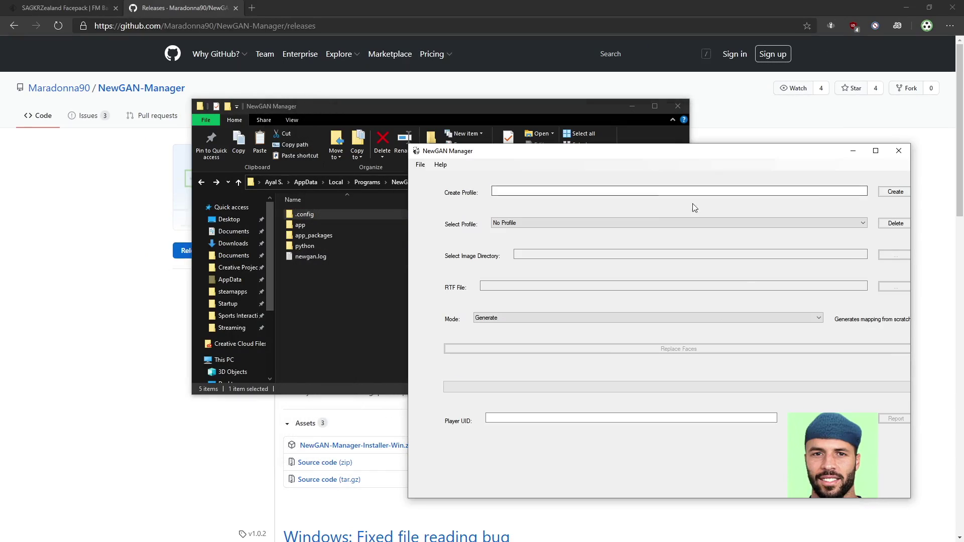
pyautogui.click(790, 189)
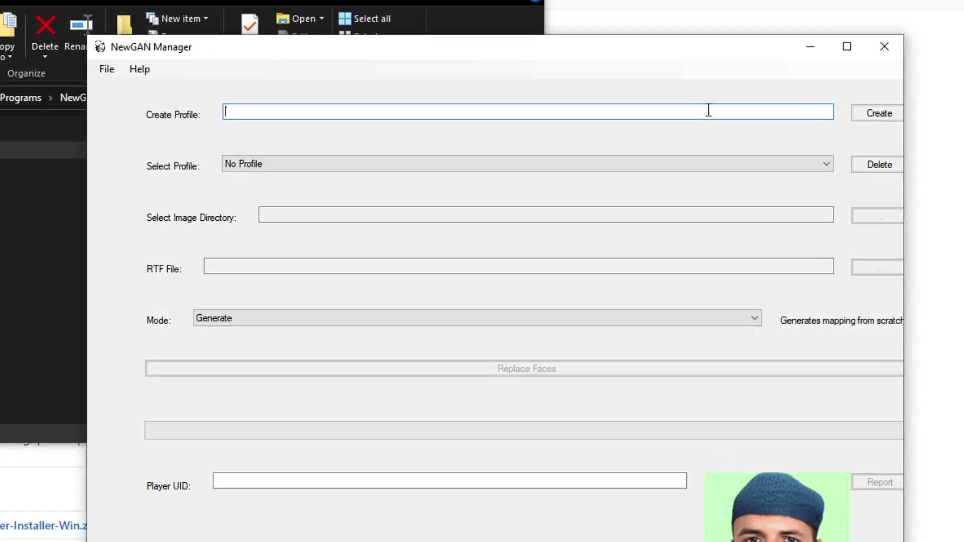
pyautogui.write('Test')
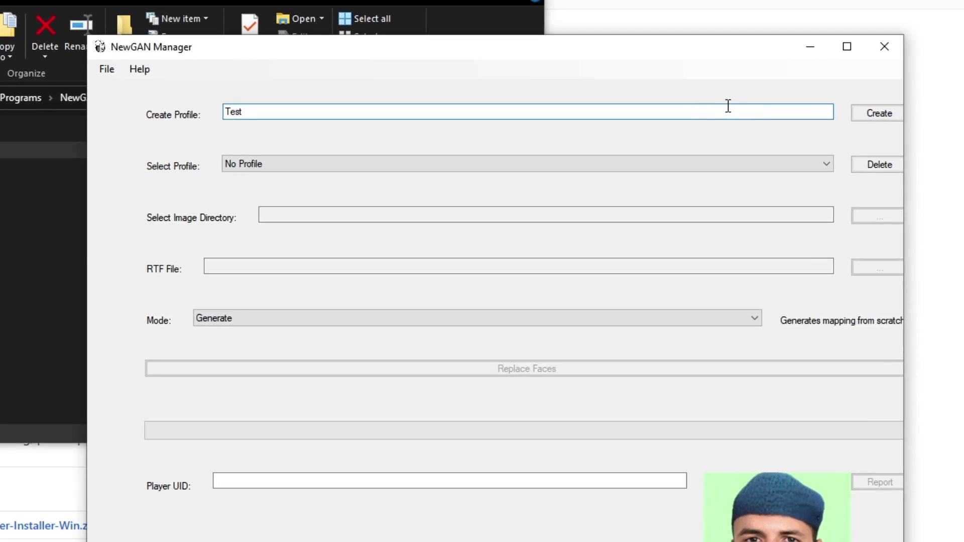
pyautogui.click(876, 113)
pyautogui.click(293, 163)
pyautogui.click(252, 188)
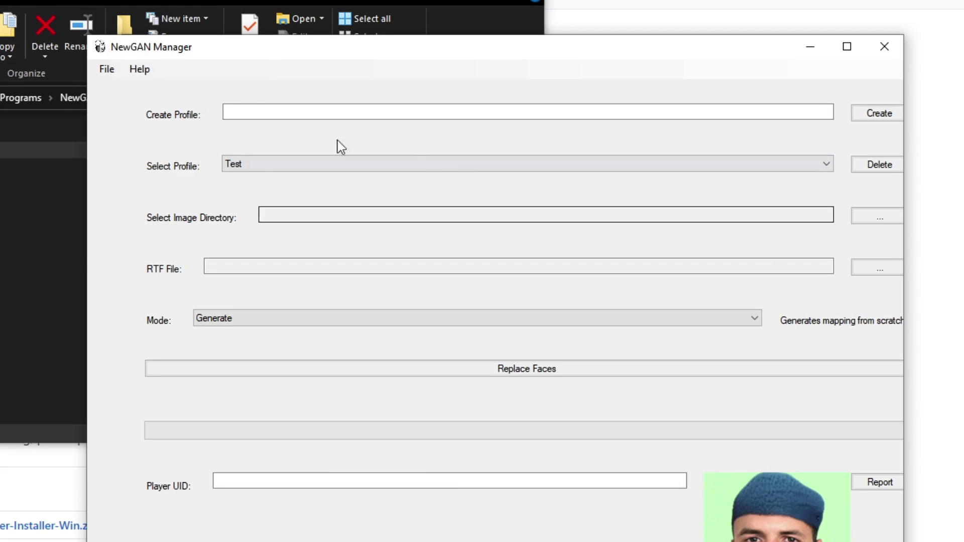
pyautogui.hotkey('alt', 'Tab')
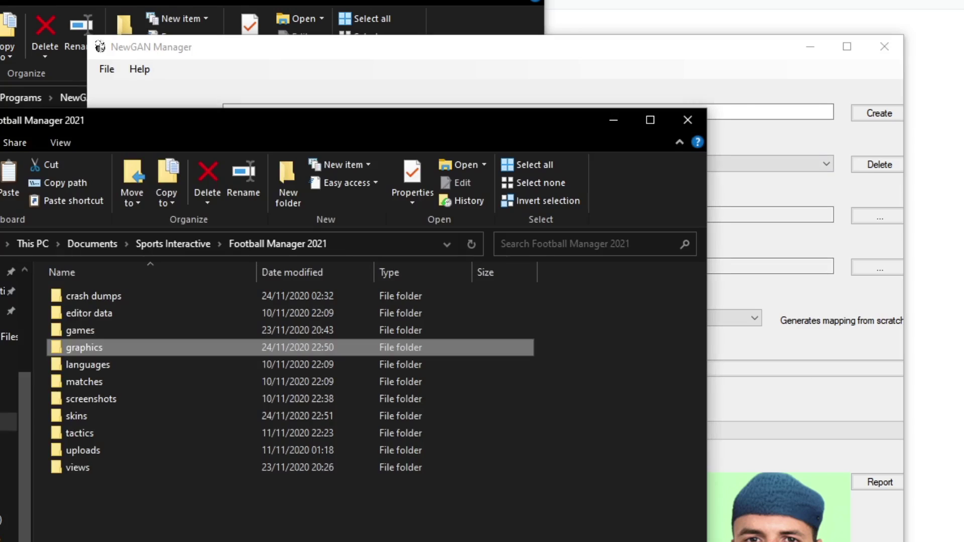
# Move the Explorer window left and open the Football Manager 2021 graphics folder.
pyautogui.moveTo(177, 134); pyautogui.dragTo(0, 131)
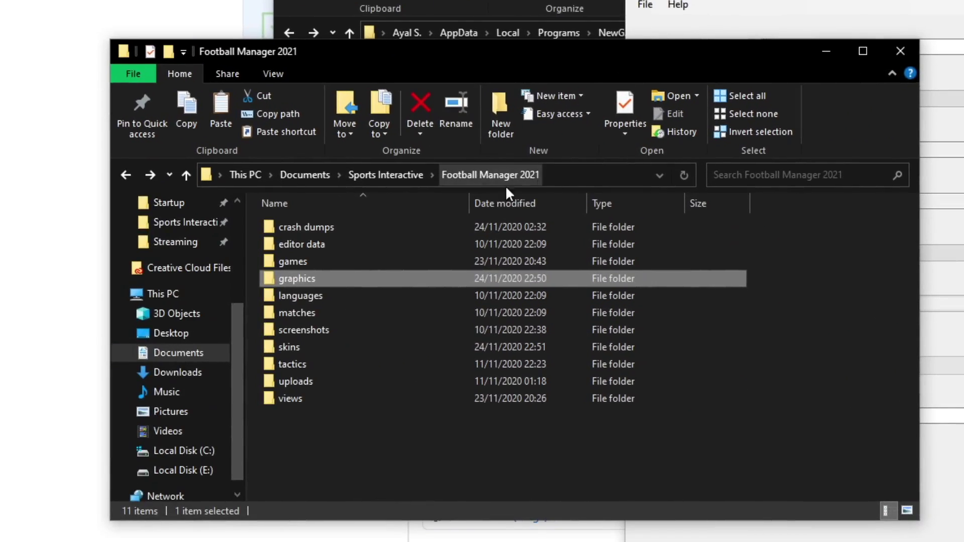
pyautogui.moveTo(573, 52); pyautogui.dragTo(478, 60)
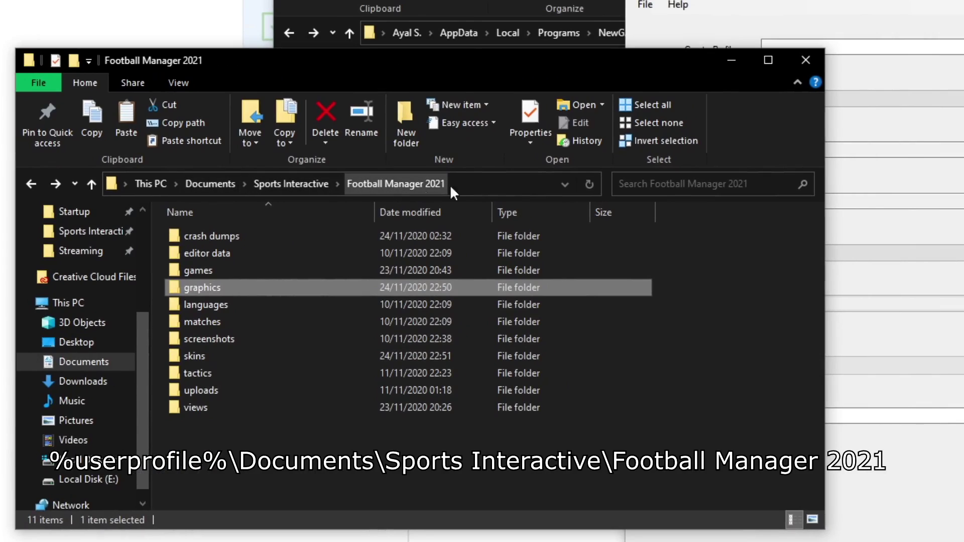
pyautogui.doubleClick(247, 288)
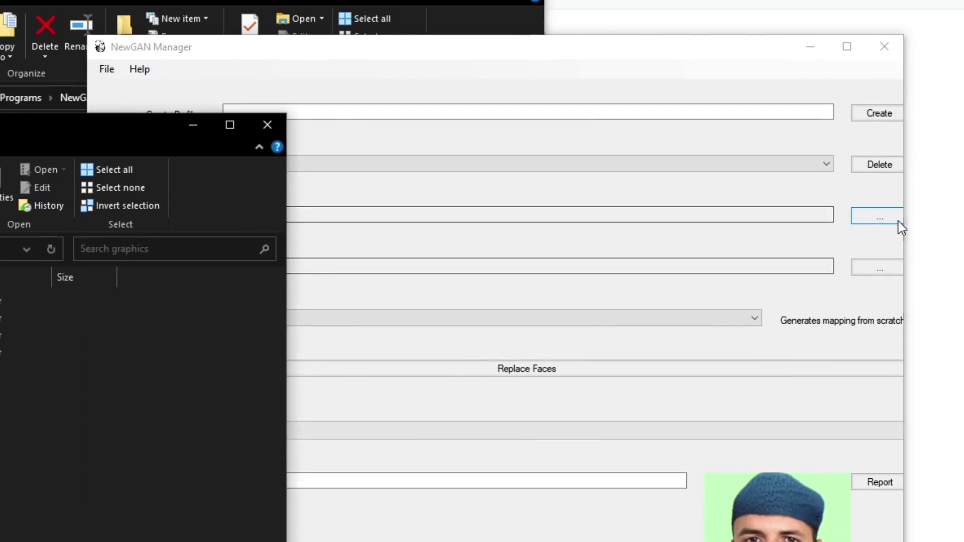
# Set the image directory to Documents\Sports Interactive\Football Manager 2021\graphics\FMNEWGANv2.
pyautogui.click(898, 220)
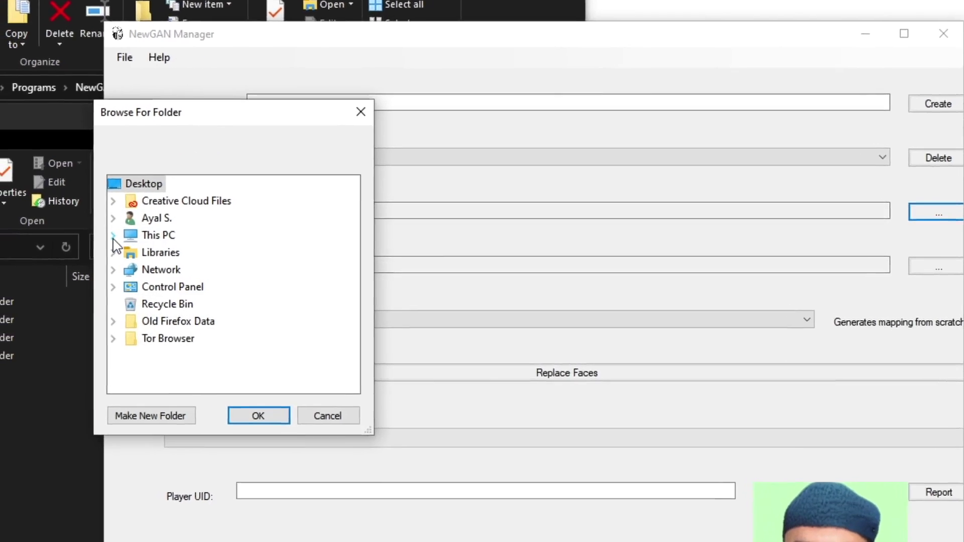
pyautogui.click(114, 236)
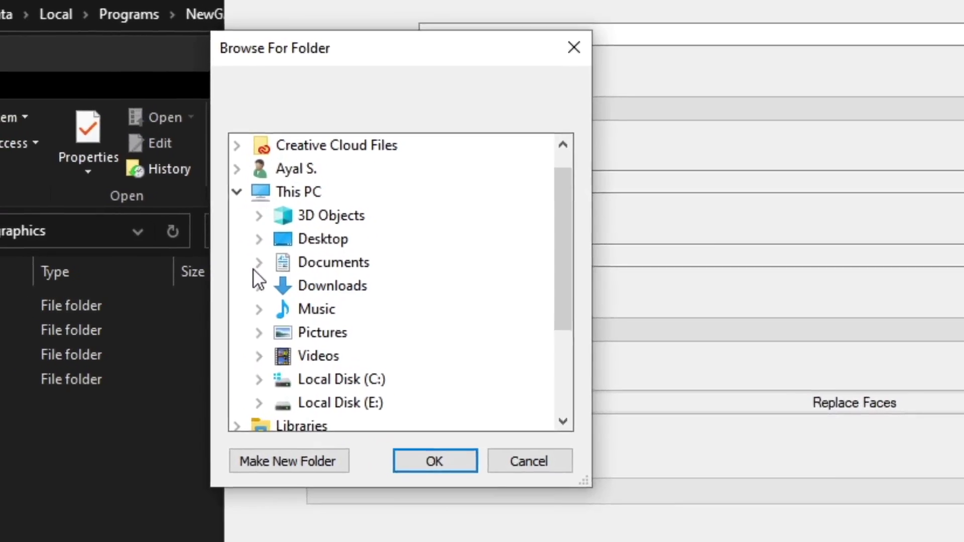
pyautogui.scroll(-15, 467, 281)
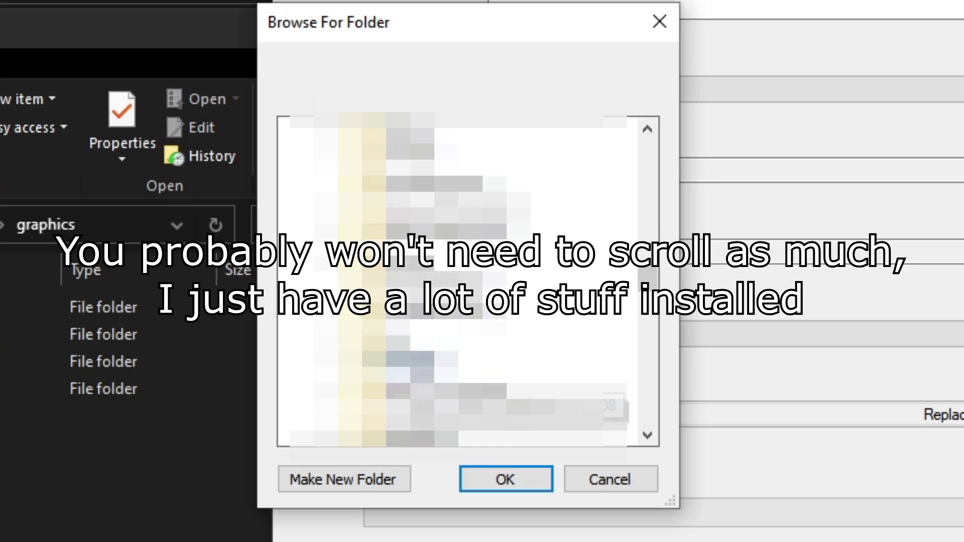
pyautogui.scroll(-3, 334, 189)
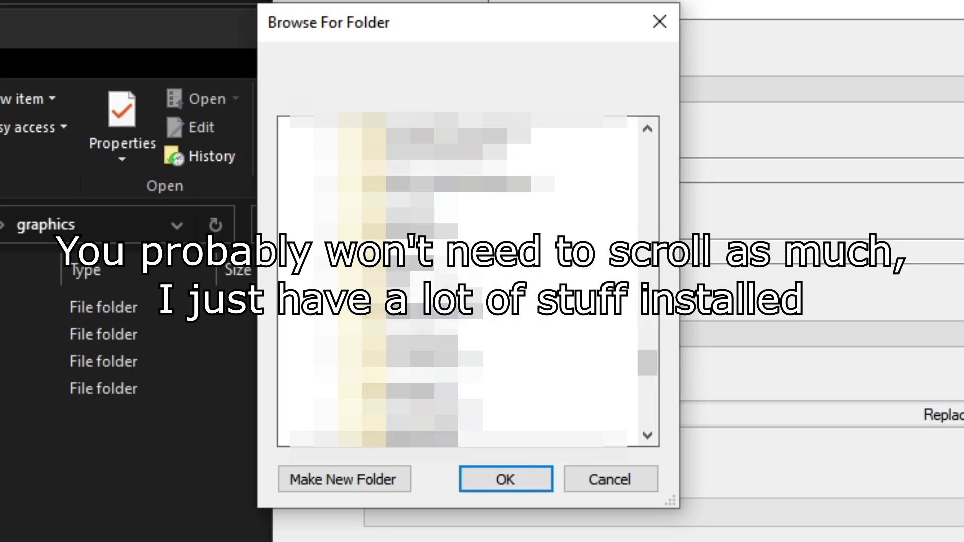
pyautogui.click(334, 189)
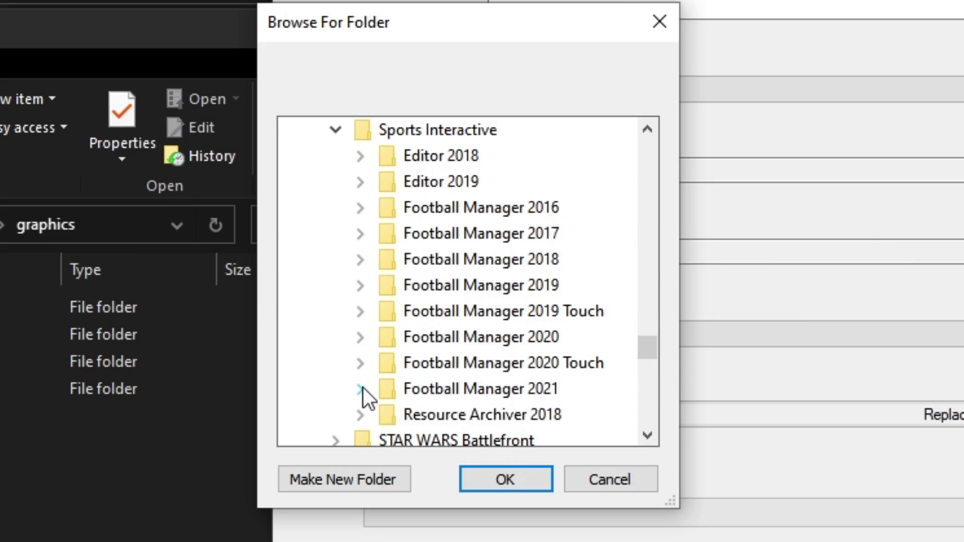
pyautogui.click(361, 389)
pyautogui.click(385, 234)
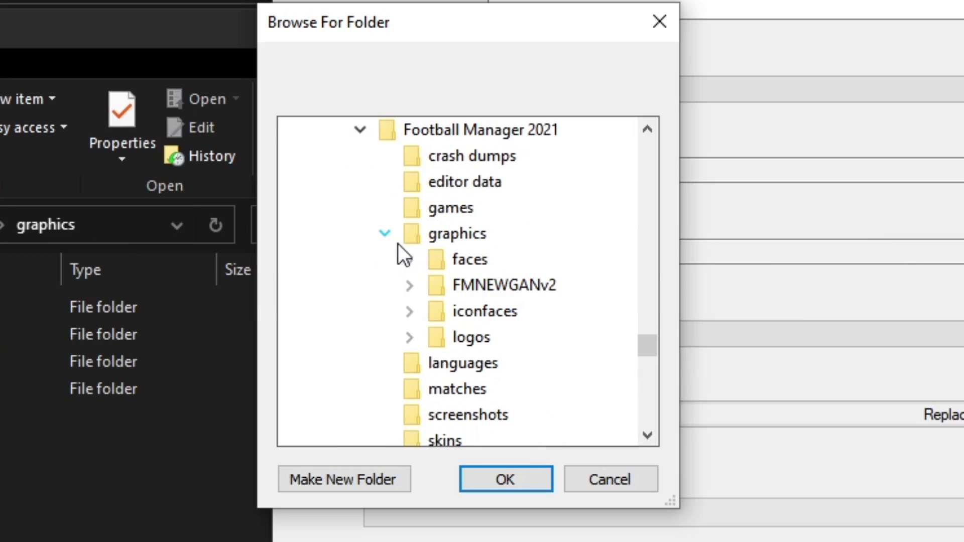
pyautogui.doubleClick(439, 295)
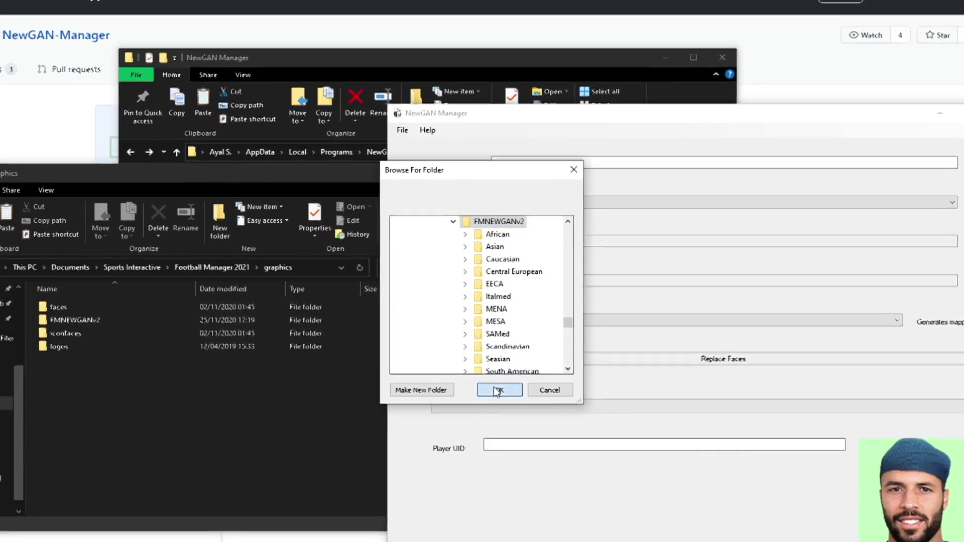
pyautogui.click(505, 480)
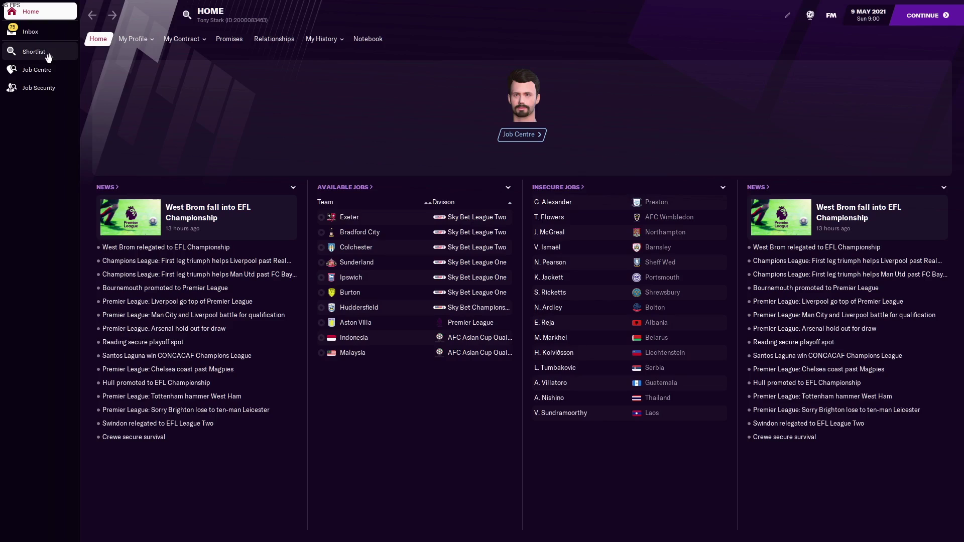
# Open the Shortlist player search, then open and close the in-game editor menu.
pyautogui.click(48, 57)
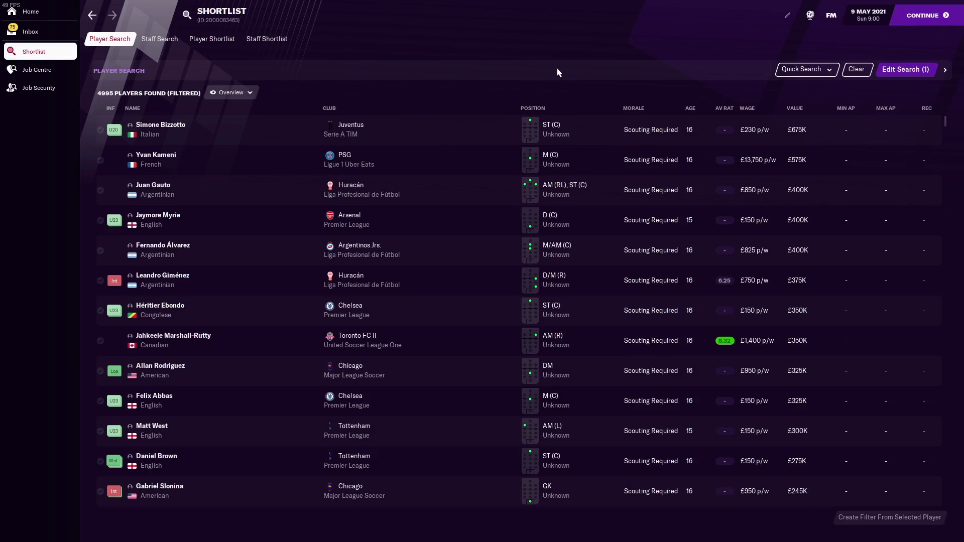
pyautogui.click(787, 19)
pyautogui.click(788, 15)
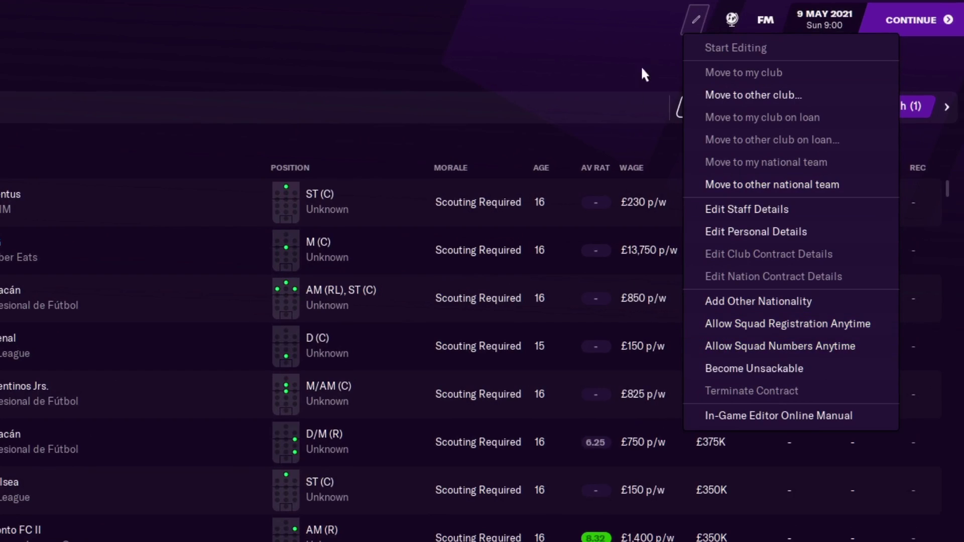
pyautogui.click(691, 22)
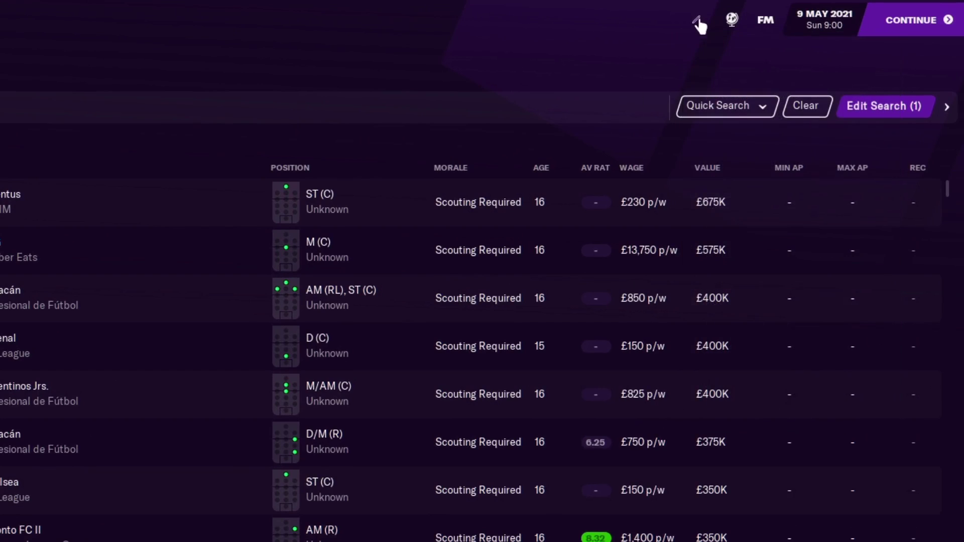
# Replace the Age search condition with Hidden > Is newgen set to Is Not, and apply.
pyautogui.click(884, 108)
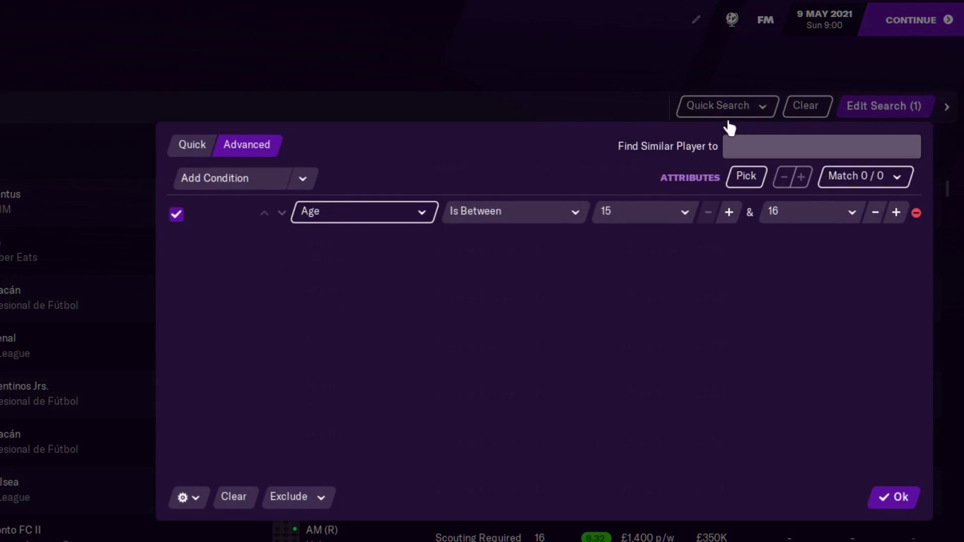
pyautogui.click(916, 213)
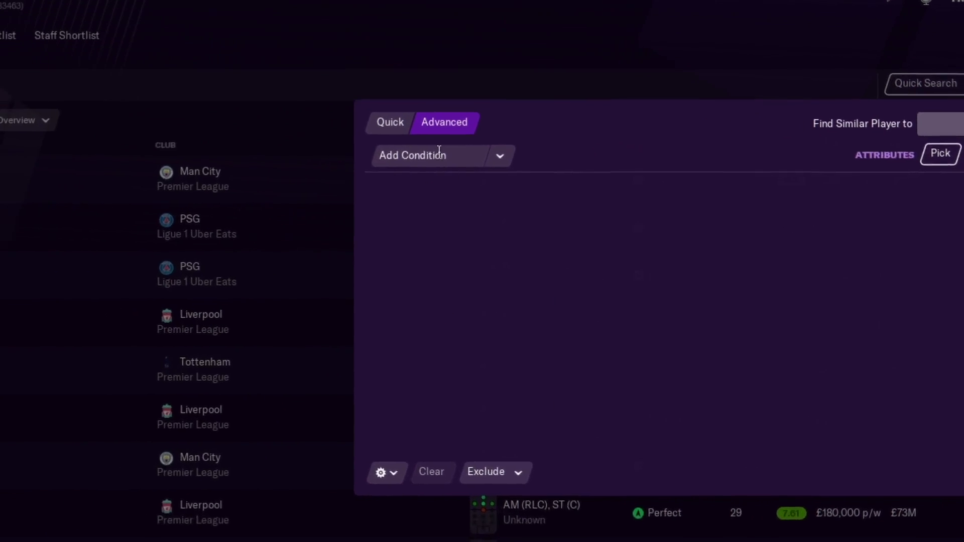
pyautogui.click(246, 178)
pyautogui.moveTo(496, 541)
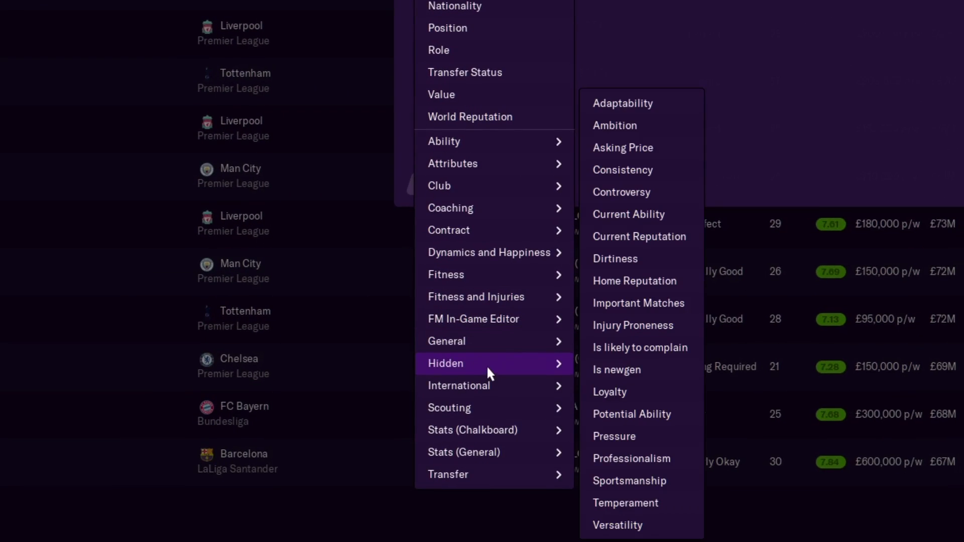
pyautogui.click(628, 377)
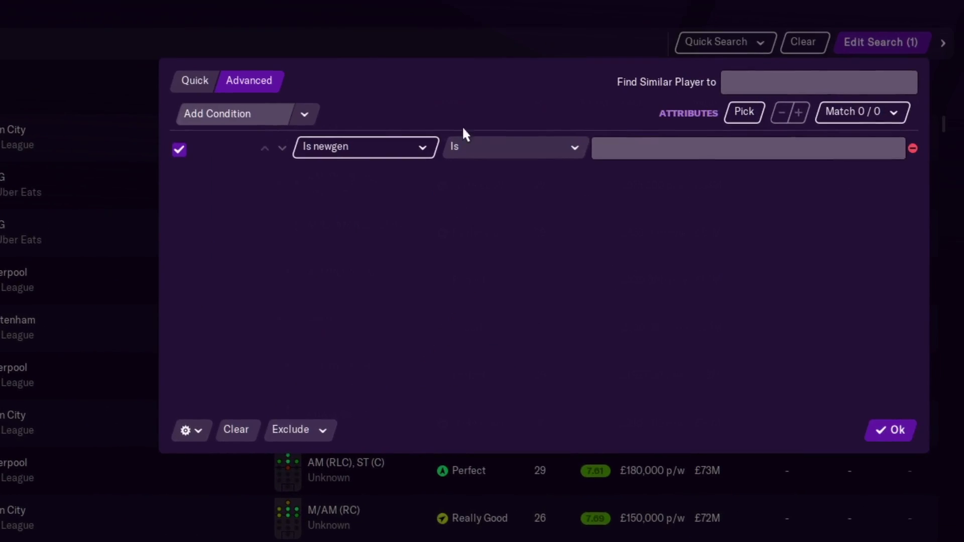
pyautogui.click(495, 148)
pyautogui.click(492, 196)
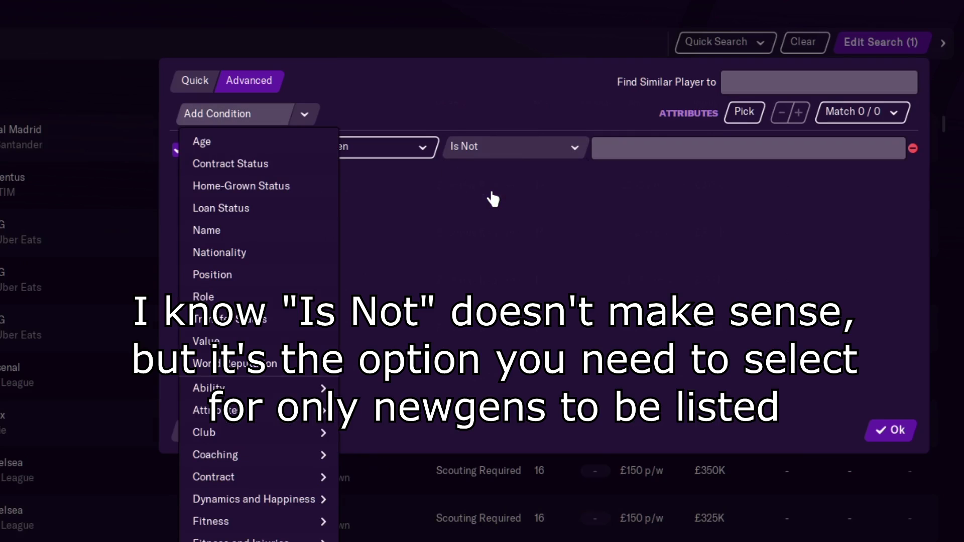
pyautogui.click(472, 225)
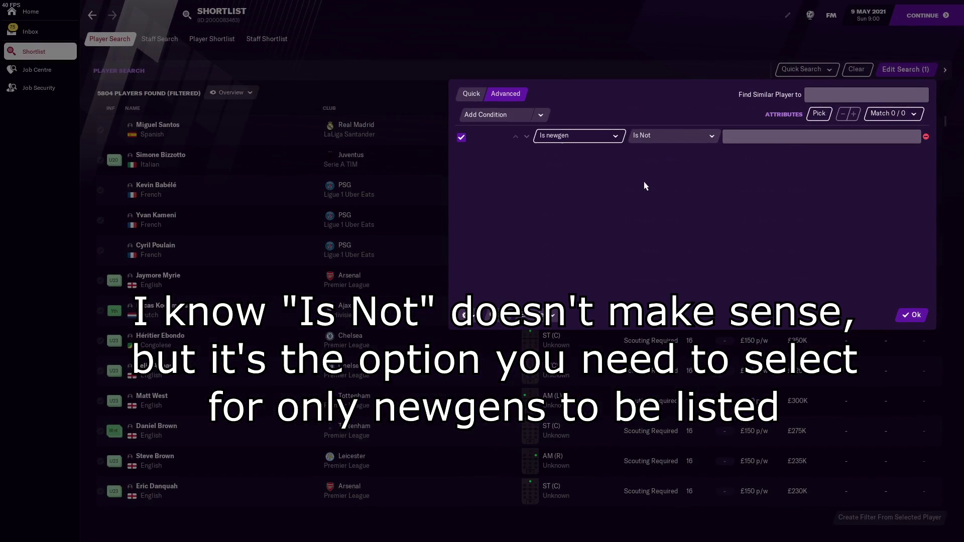
pyautogui.click(911, 315)
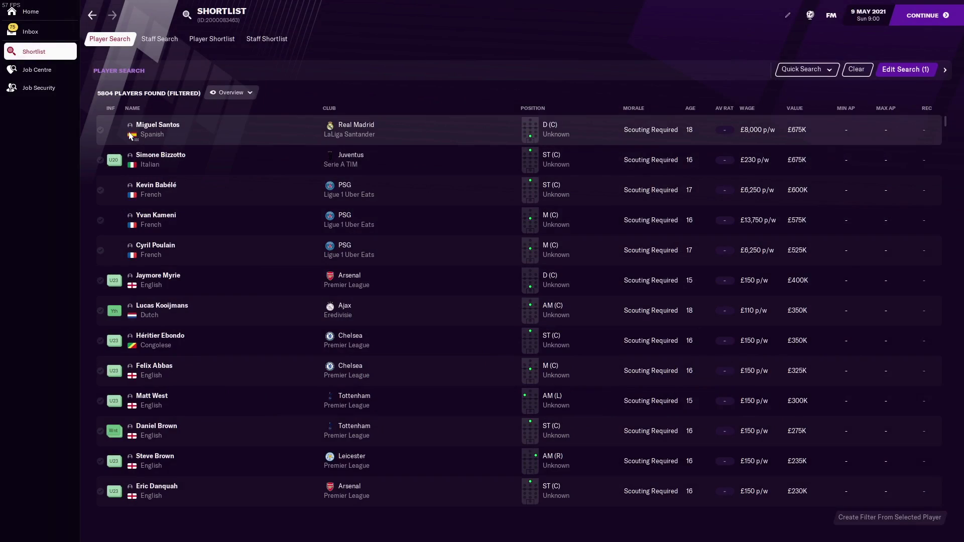
pyautogui.click(158, 125)
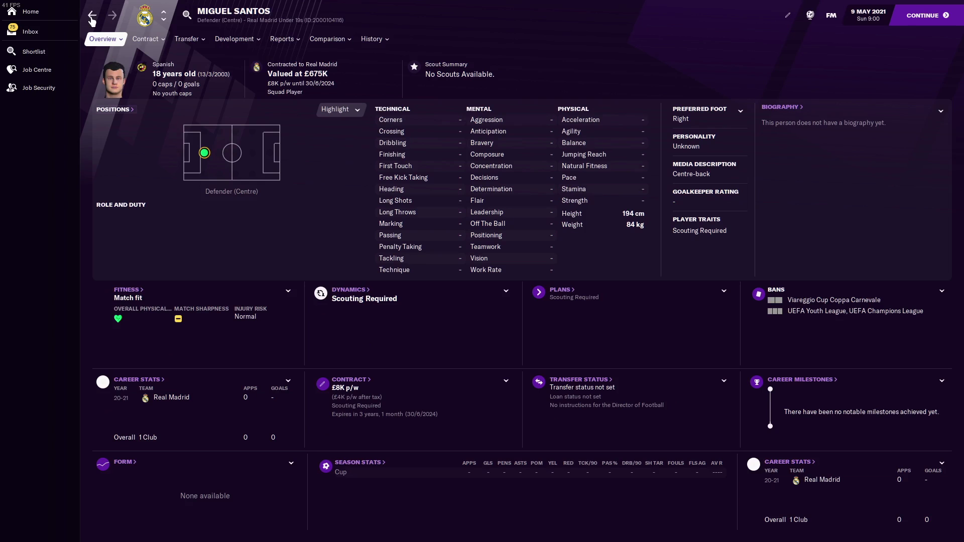
pyautogui.click(91, 18)
pyautogui.scroll(-8, 243, 266)
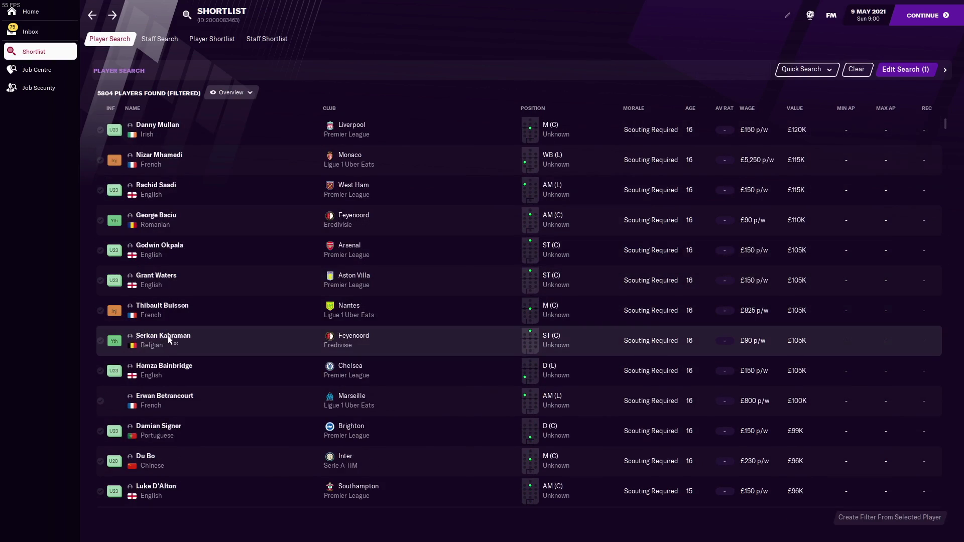
pyautogui.click(163, 336)
pyautogui.click(92, 17)
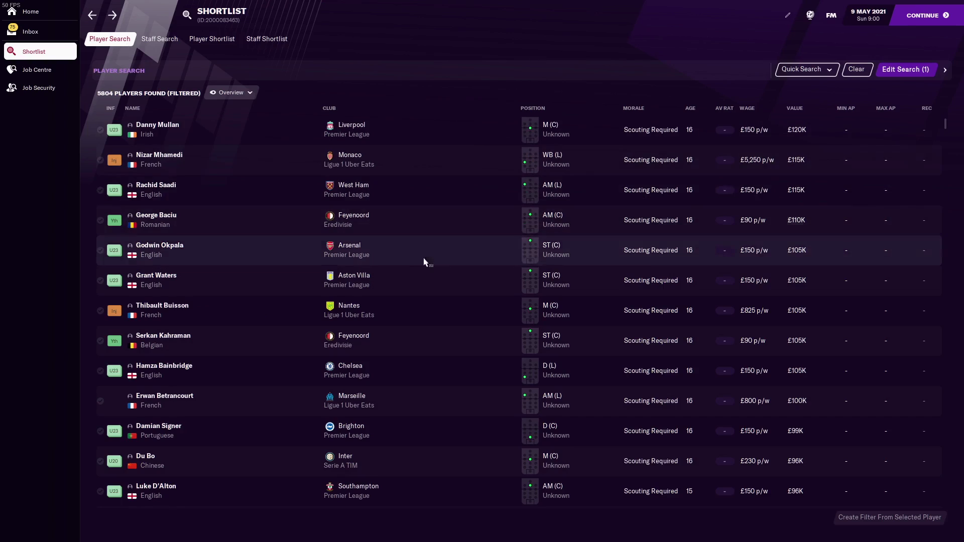
pyautogui.scroll(8, 424, 263)
pyautogui.scroll(10, 438, 259)
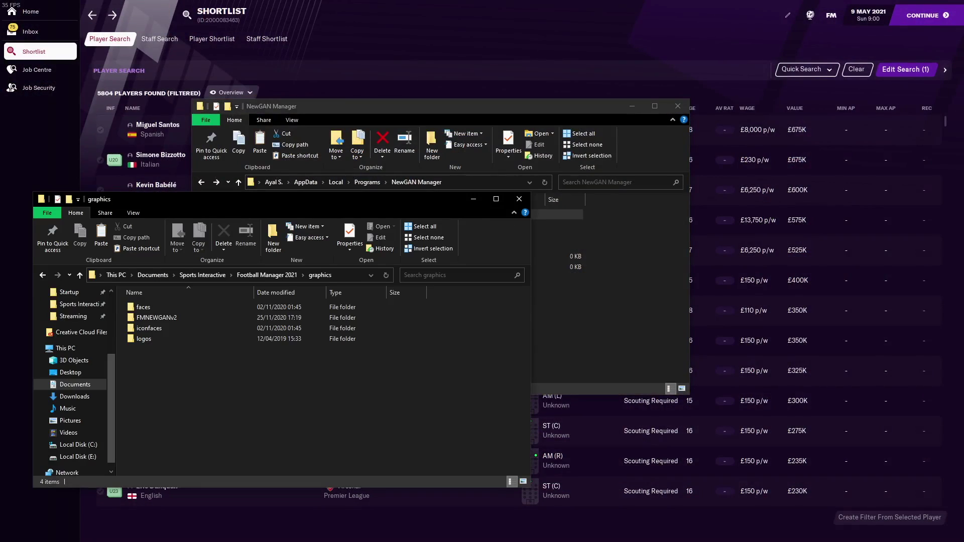
# Open NewGAN Manager's app\views folder and the Football Manager 2021 views folder side by side.
pyautogui.moveTo(251, 199); pyautogui.dragTo(324, 226)
pyautogui.moveTo(385, 107); pyautogui.dragTo(504, 79)
pyautogui.doubleClick(425, 196)
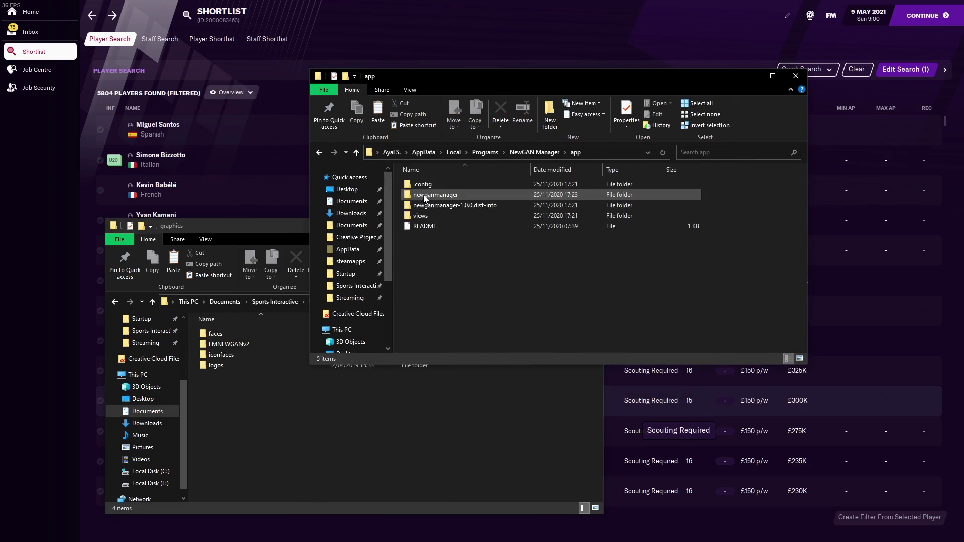
pyautogui.doubleClick(433, 217)
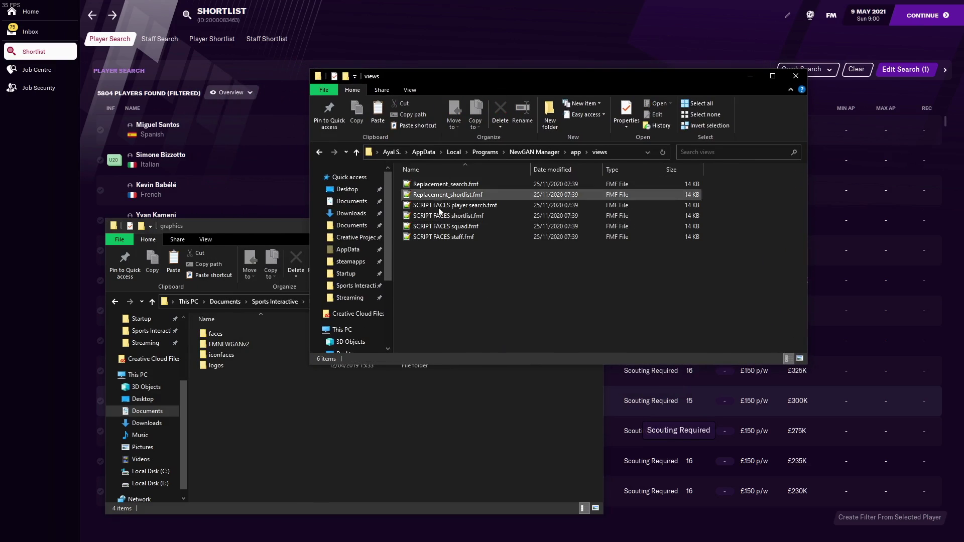
pyautogui.click(248, 399)
pyautogui.click(352, 301)
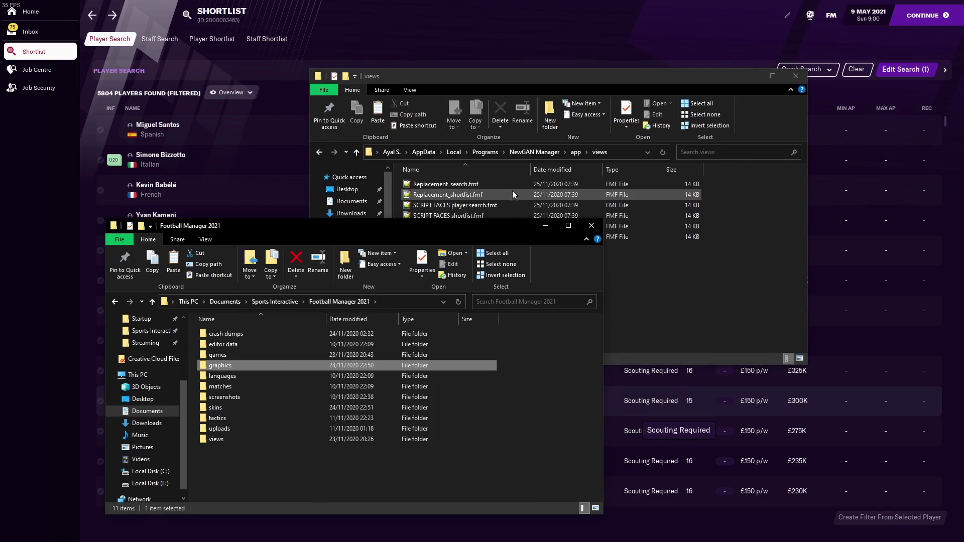
pyautogui.moveTo(492, 228); pyautogui.dragTo(448, 244)
pyautogui.doubleClick(174, 457)
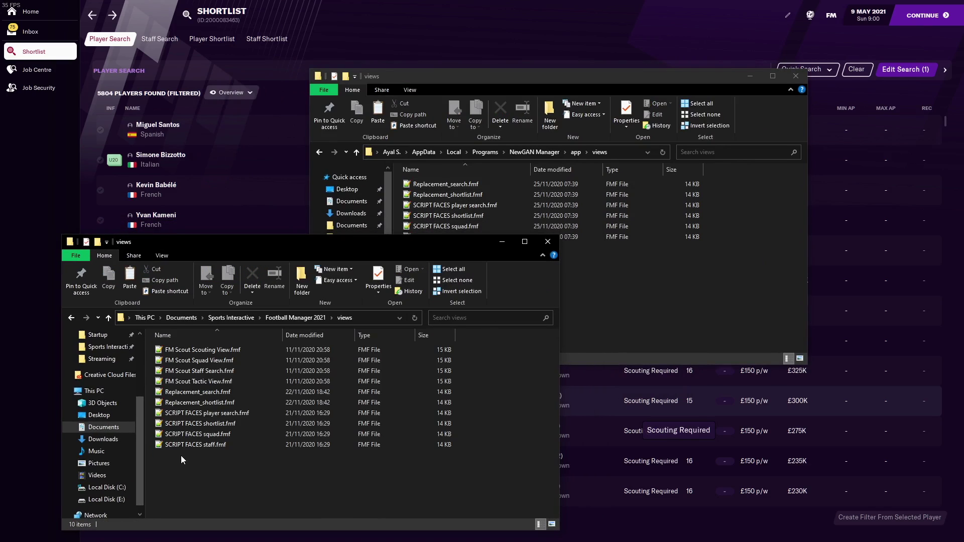
pyautogui.click(661, 267)
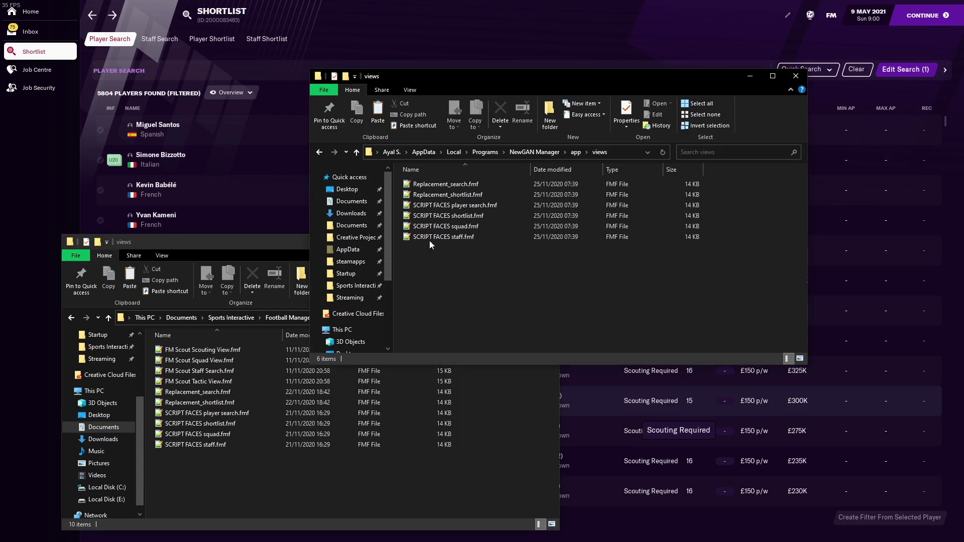
pyautogui.click(231, 467)
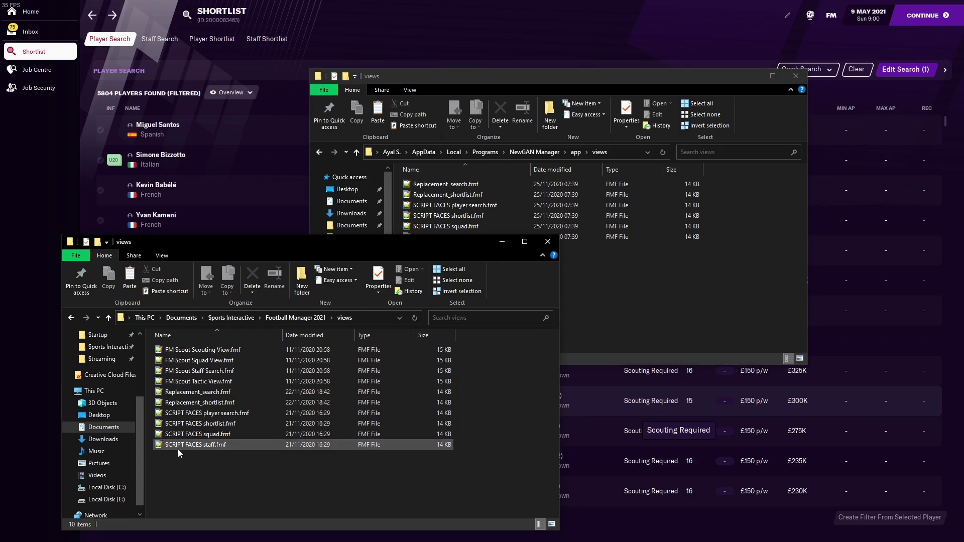
pyautogui.click(666, 288)
# Copy the six NewGAN view .fmf files into Football Manager 2021 views, replacing existing ones.
pyautogui.moveTo(666, 288); pyautogui.dragTo(653, 180)
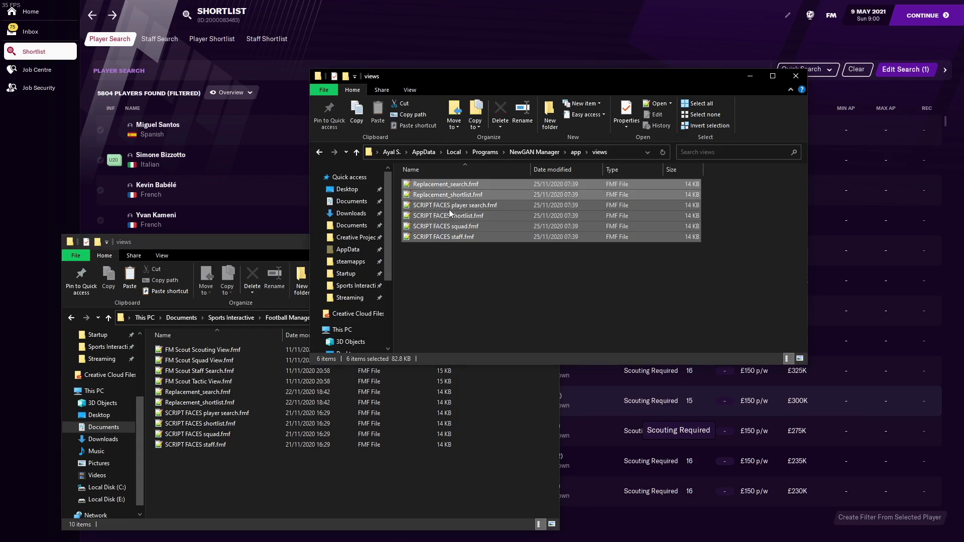
pyautogui.moveTo(449, 215); pyautogui.dragTo(275, 470)
pyautogui.click(482, 189)
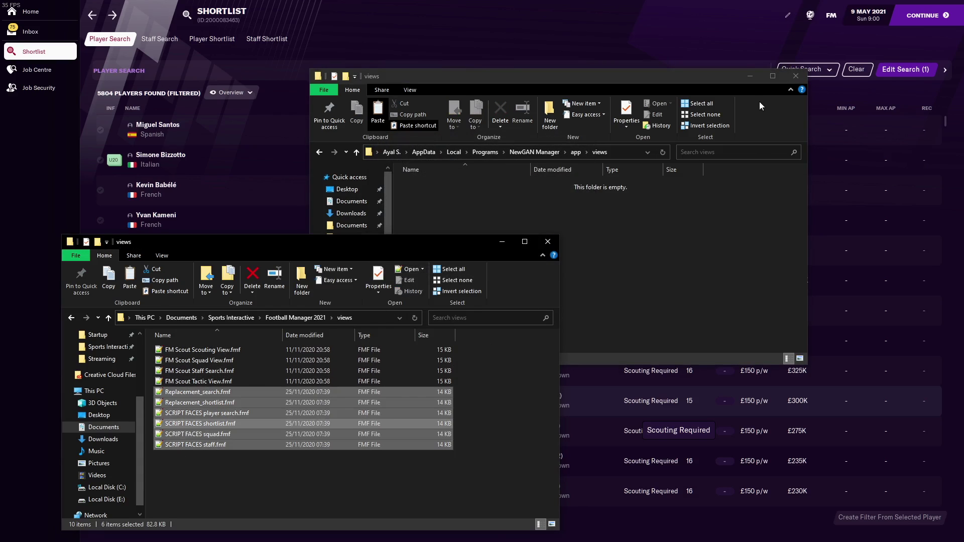
pyautogui.click(647, 275)
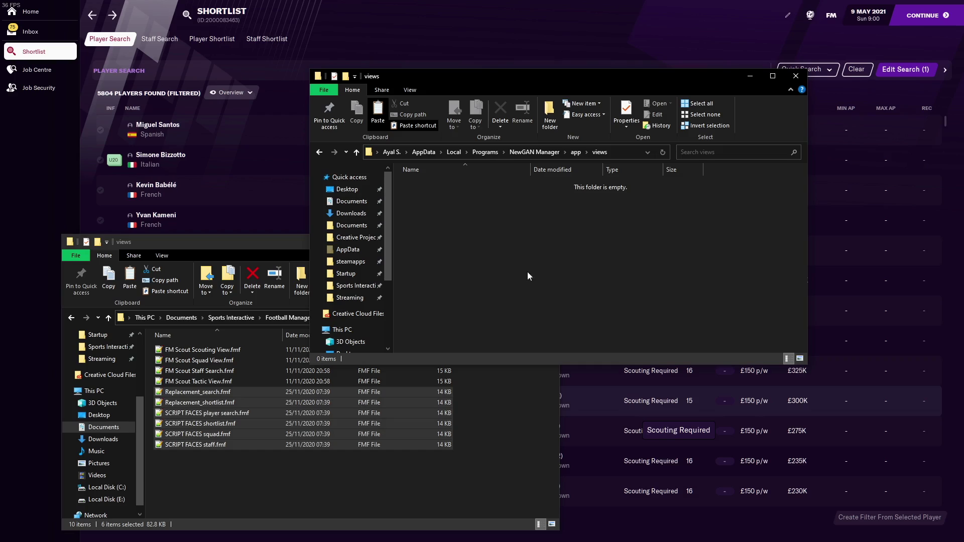
pyautogui.hotkey('ctrl', 'v')
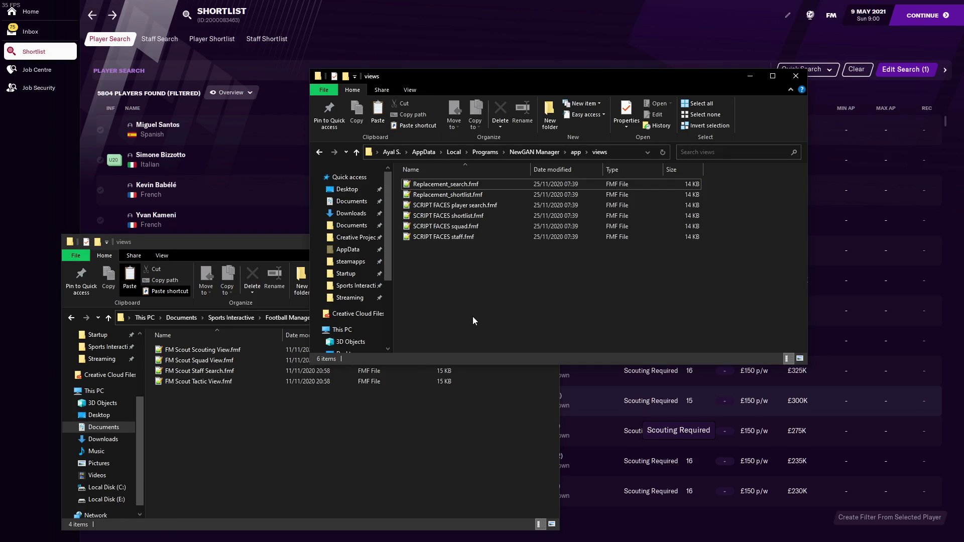
pyautogui.moveTo(443, 291); pyautogui.dragTo(435, 171)
pyautogui.hotkey('ctrl', 'c')
pyautogui.click(264, 438)
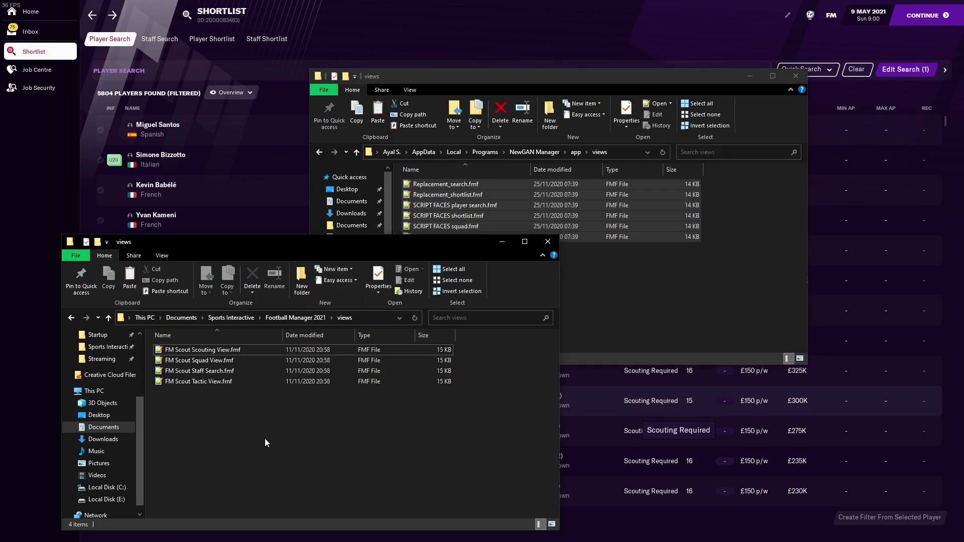
pyautogui.hotkey('ctrl', 'v')
pyautogui.click(672, 304)
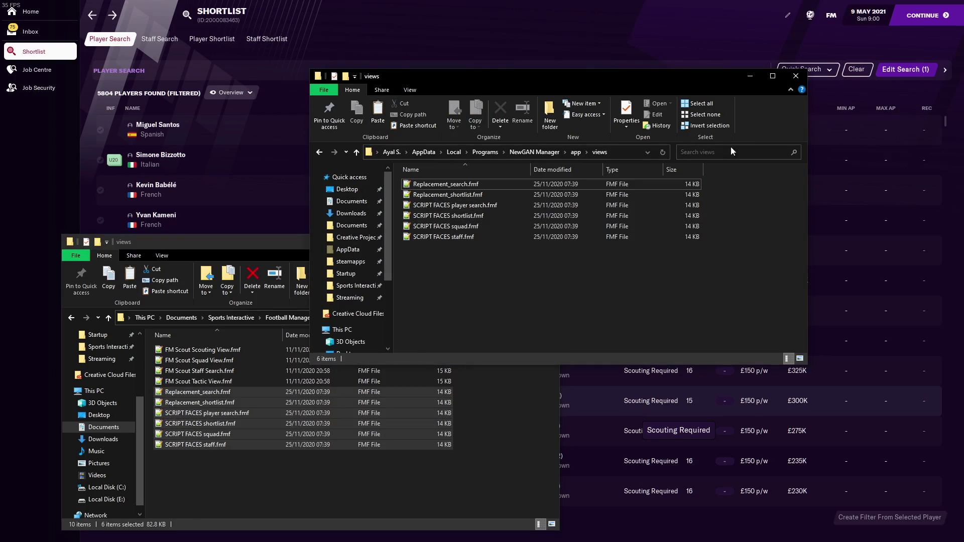
pyautogui.click(749, 78)
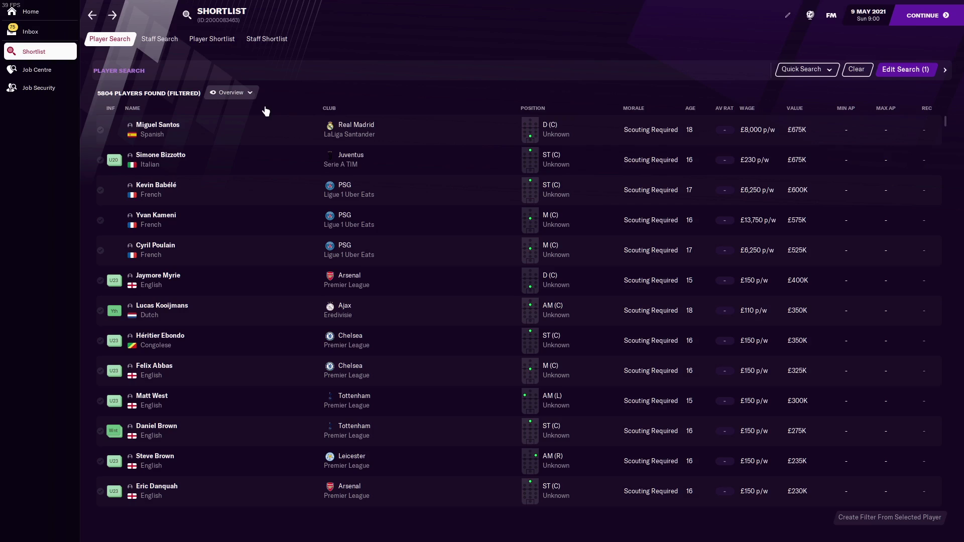
# Import the SCRIPT FACES player search view through Custom > Import View and confirm it.
pyautogui.click(236, 94)
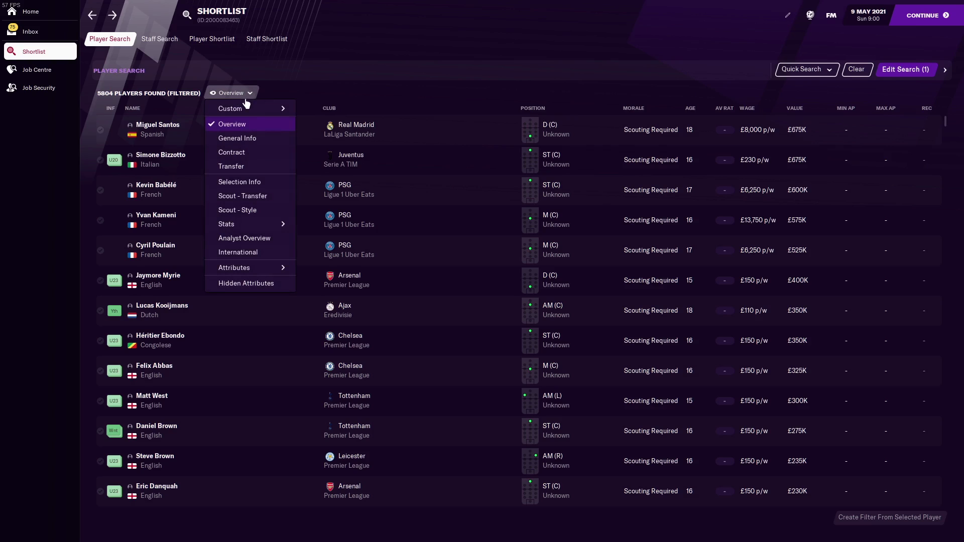
pyautogui.moveTo(259, 111)
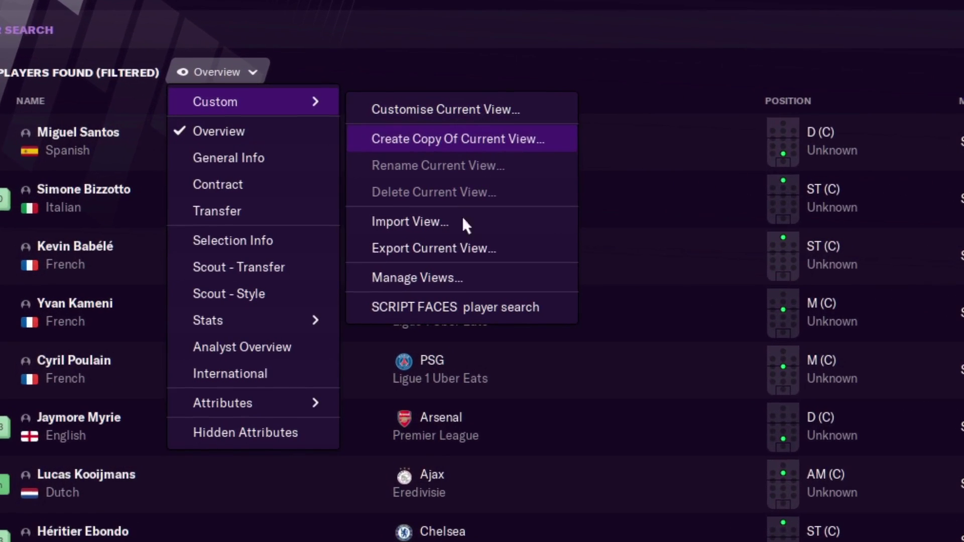
pyautogui.click(415, 222)
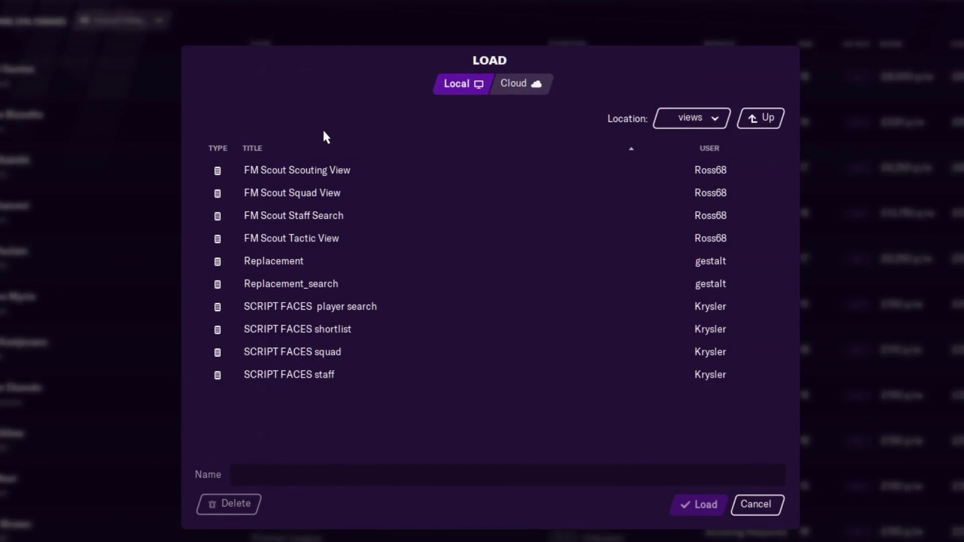
pyautogui.click(371, 306)
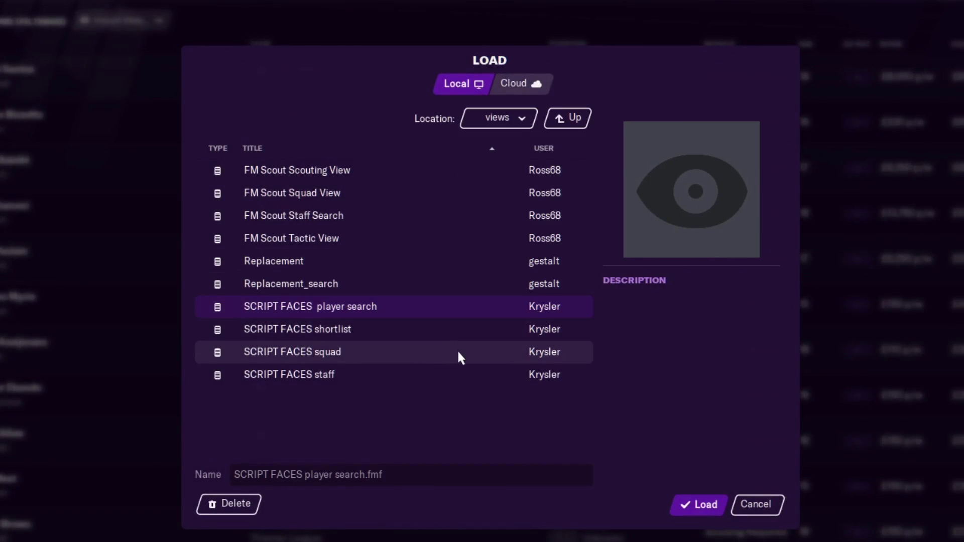
pyautogui.click(715, 511)
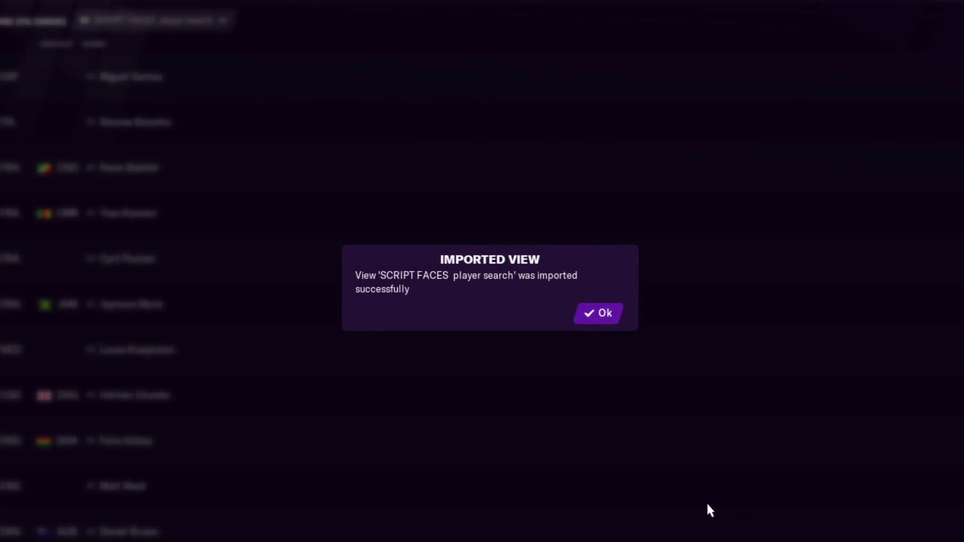
pyautogui.click(587, 310)
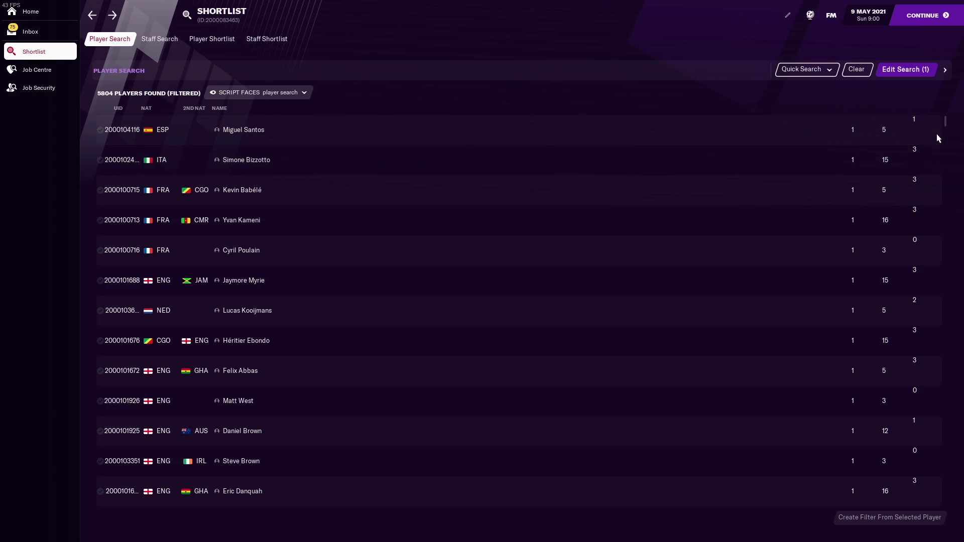
# Select all 5804 players in the search results and bring up the Print options.
pyautogui.click(702, 141)
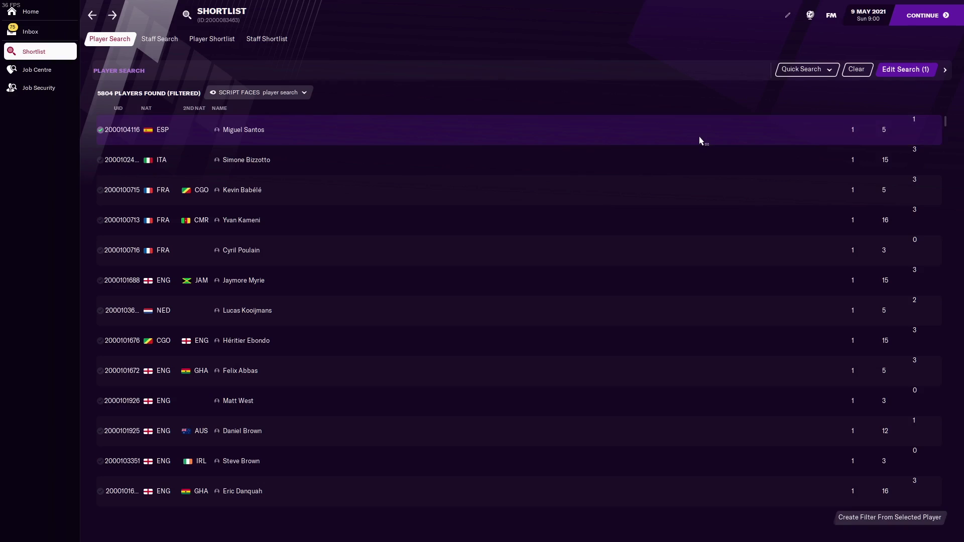
pyautogui.hotkey('ctrl', 'a')
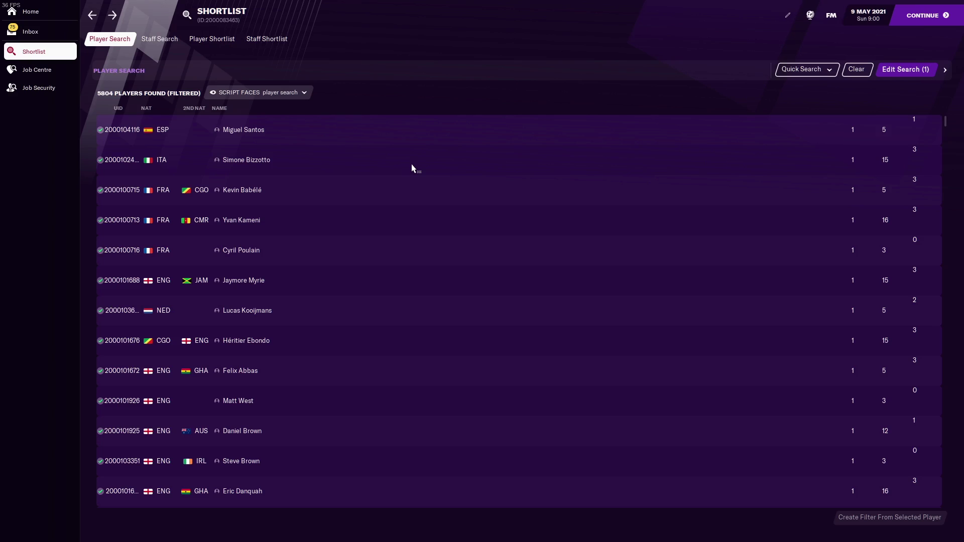
pyautogui.hotkey('ctrl', 'p')
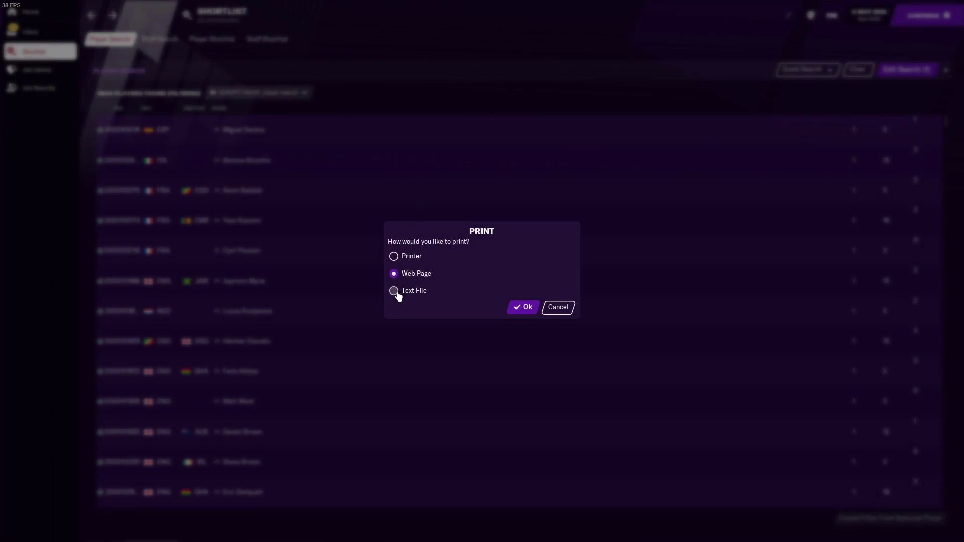
# Export the player list as a text file named 'newgens list'.
pyautogui.click(395, 292)
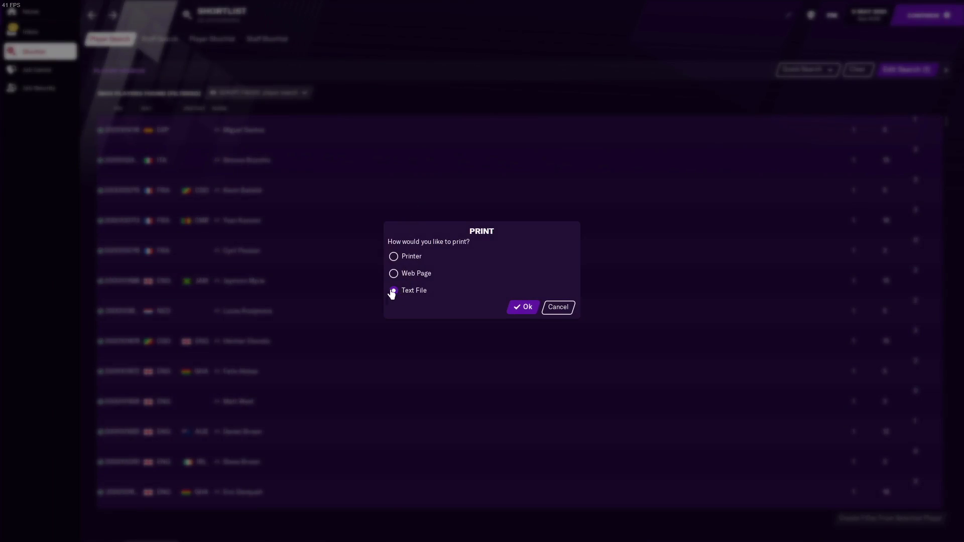
pyautogui.click(527, 308)
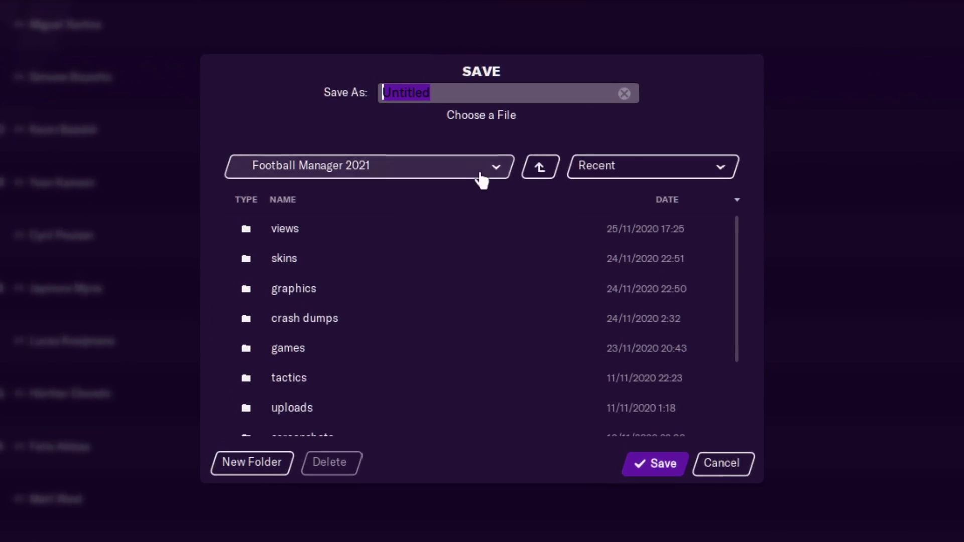
pyautogui.press('BackSpace')
pyautogui.write('newge')
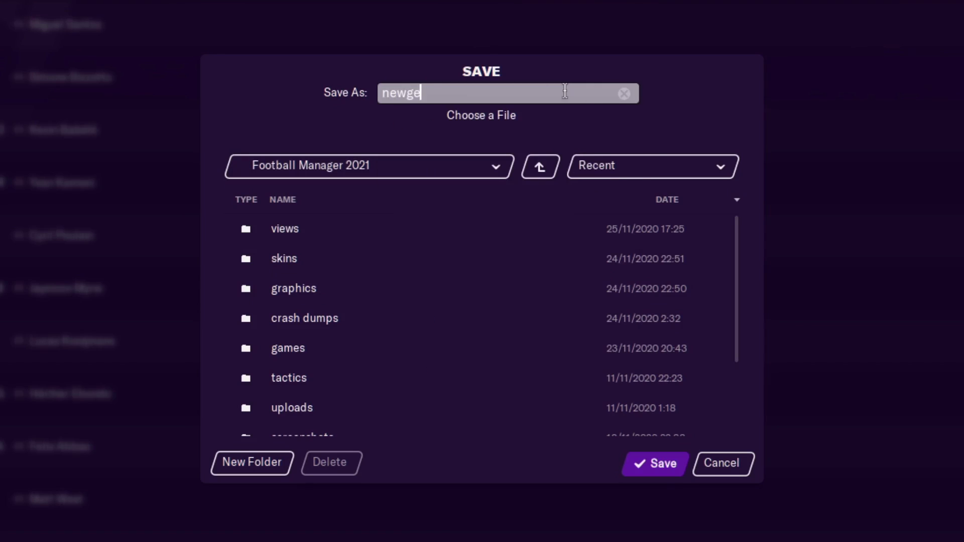
pyautogui.write('ns list')
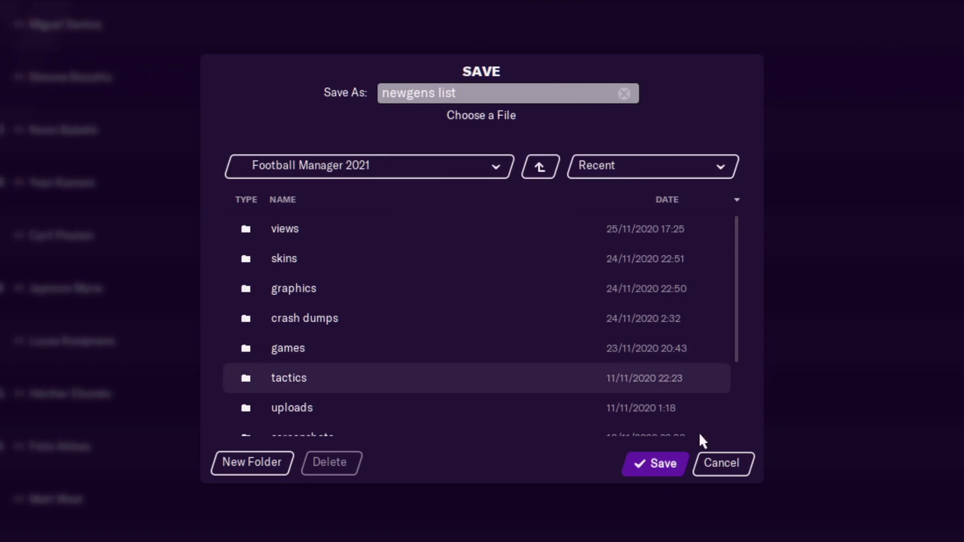
pyautogui.click(663, 464)
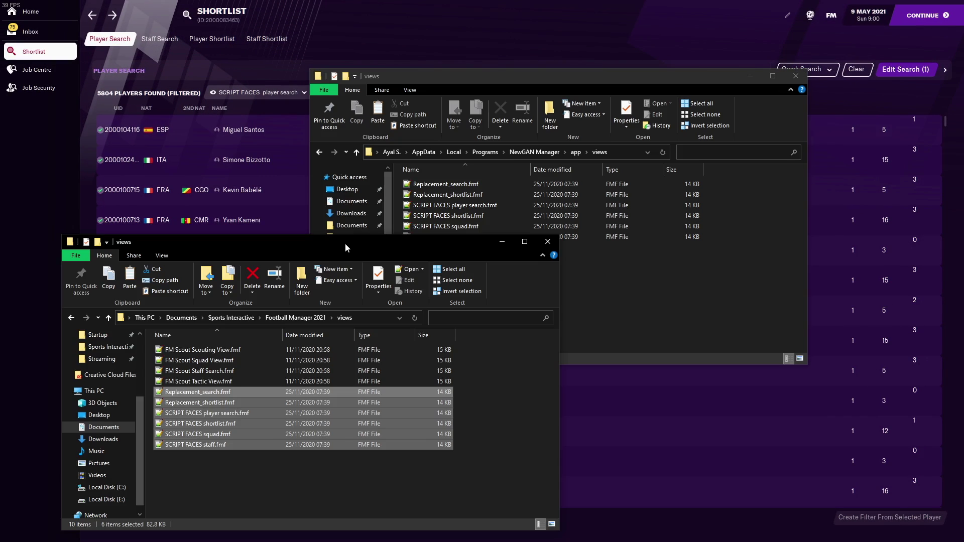
# Go up to Football Manager 2021, close the NewGAN views window, select newgens list.rtf, then return to NewGAN Manager.
pyautogui.moveTo(345, 247); pyautogui.dragTo(356, 197)
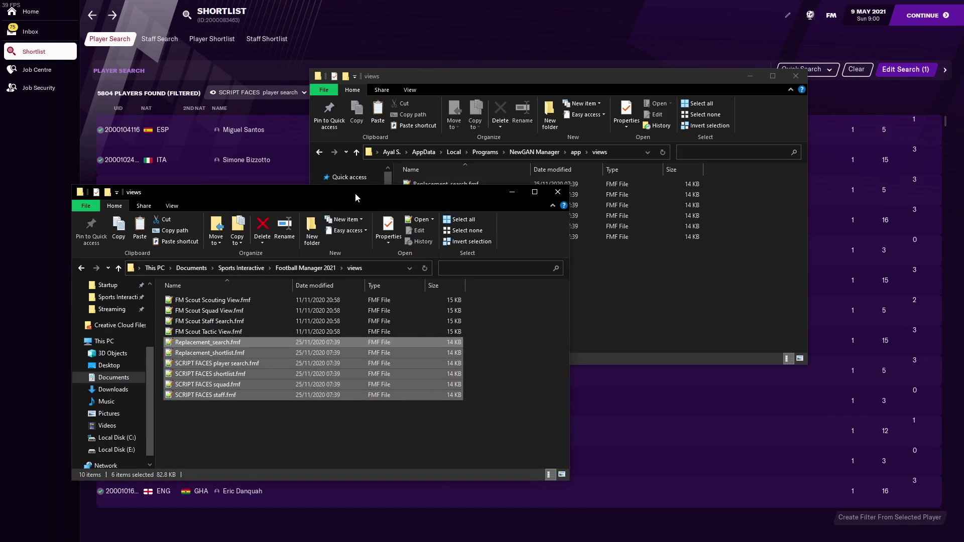
pyautogui.click(305, 268)
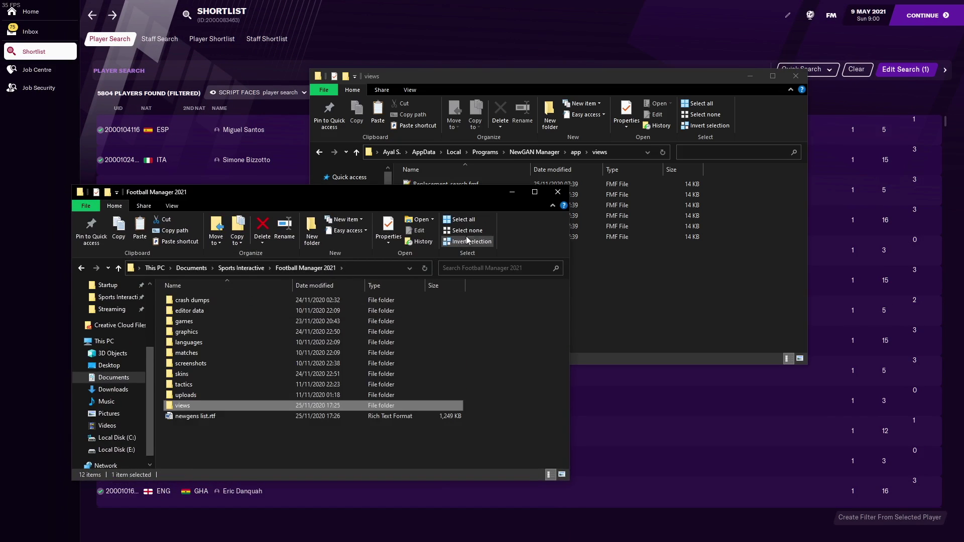
pyautogui.moveTo(726, 80); pyautogui.dragTo(789, 80)
pyautogui.click(858, 76)
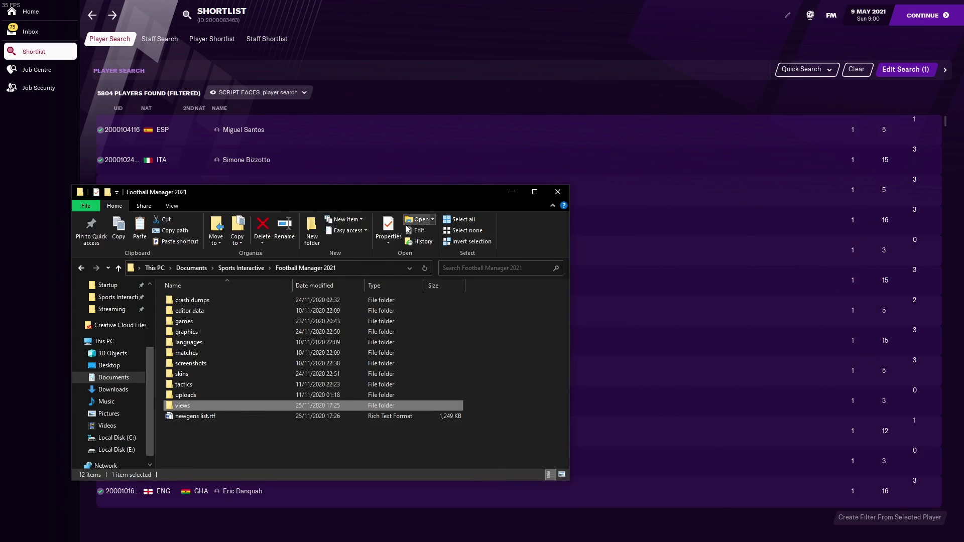
pyautogui.moveTo(380, 201); pyautogui.dragTo(491, 157)
pyautogui.click(288, 374)
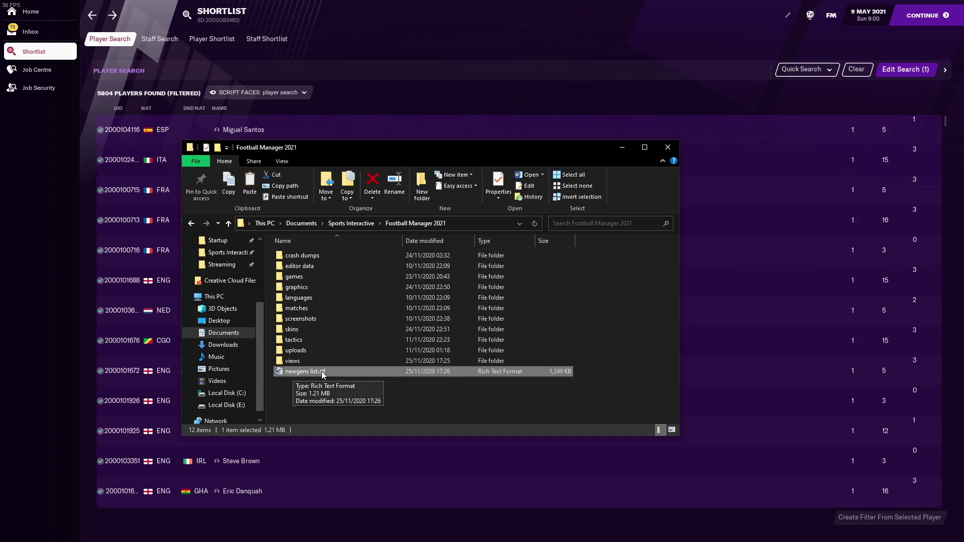
pyautogui.hotkey('alt', 'Tab')
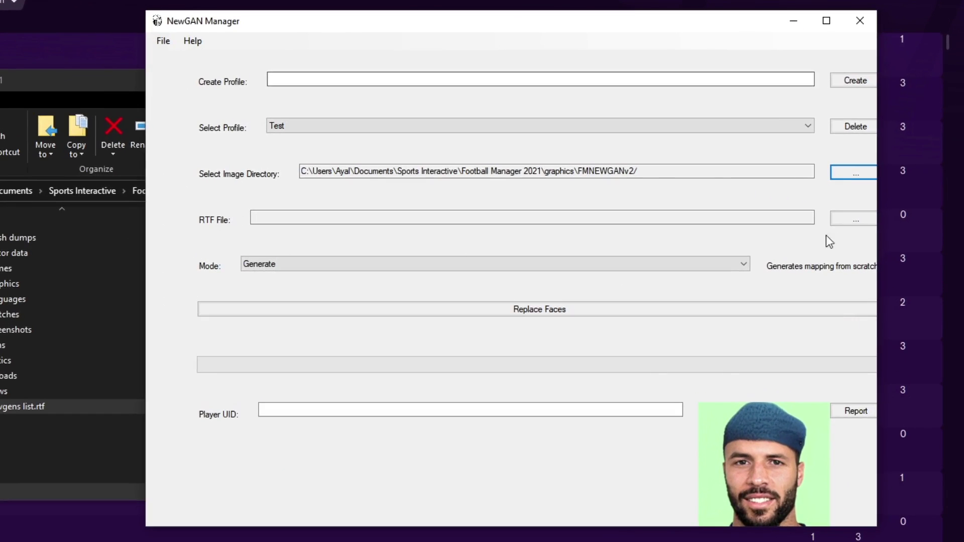
# Set the RTF File to newgens list.rtf from Documents\Sports Interactive\Football Manager 2021.
pyautogui.click(855, 220)
pyautogui.click(308, 308)
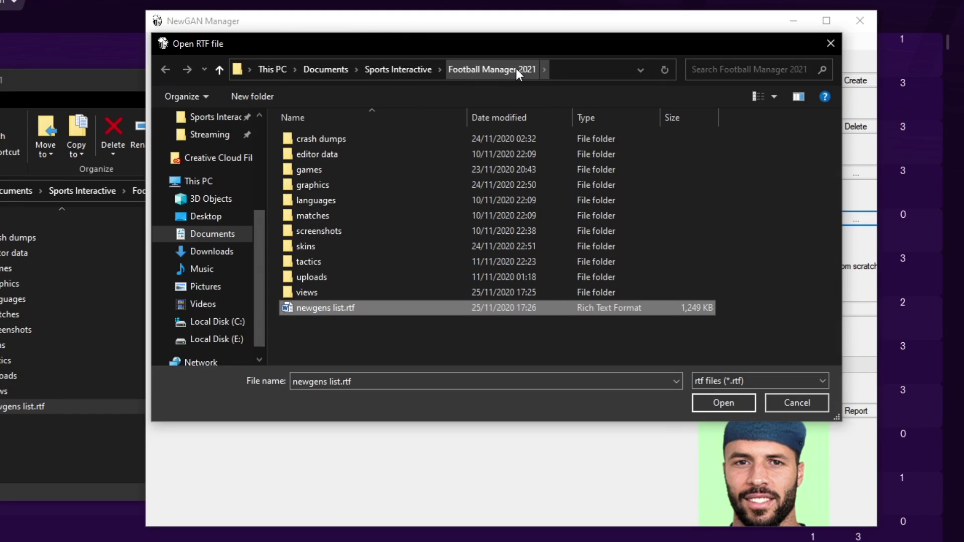
pyautogui.click(578, 65)
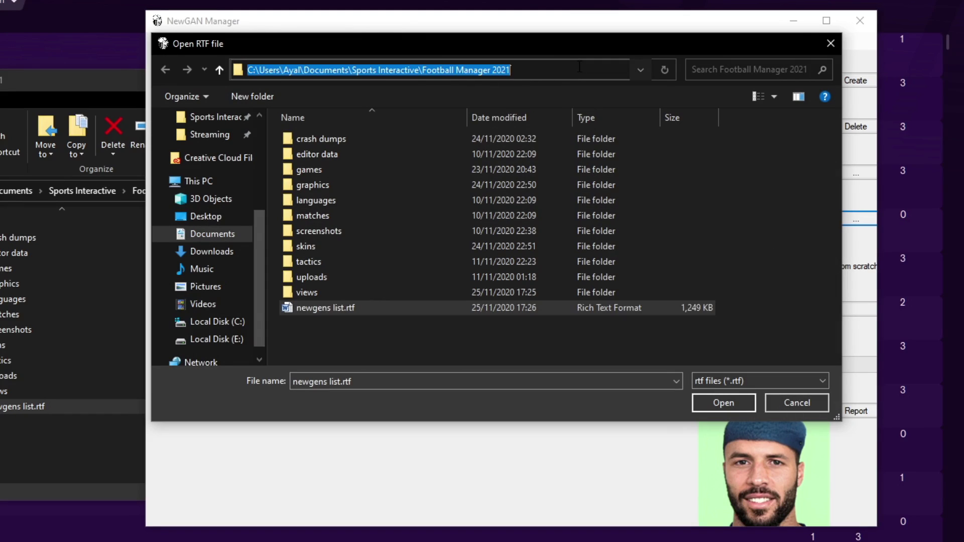
pyautogui.write('%userpor')
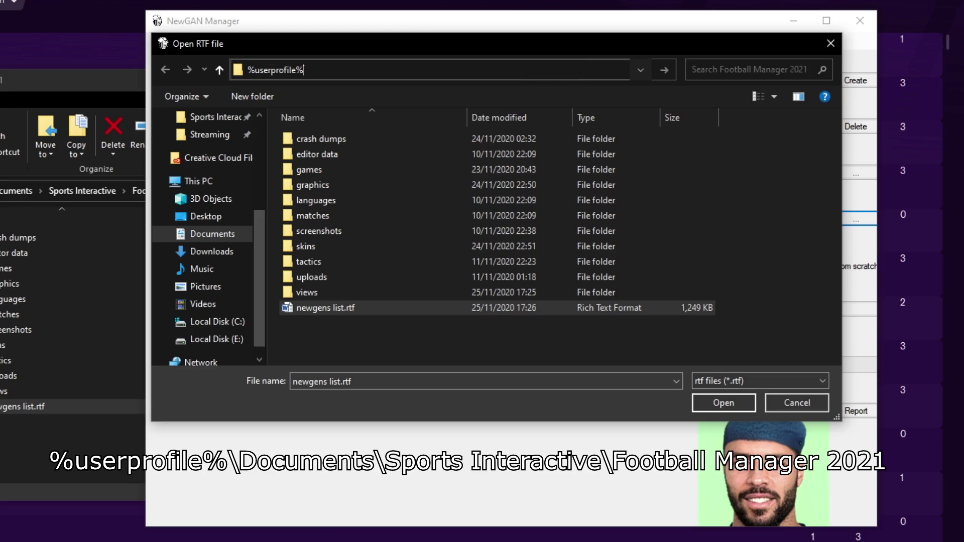
pyautogui.write('file%\\spo')
pyautogui.press('BackSpace')
pyautogui.press('BackSpace')
pyautogui.press('BackSpace')
pyautogui.write('doc')
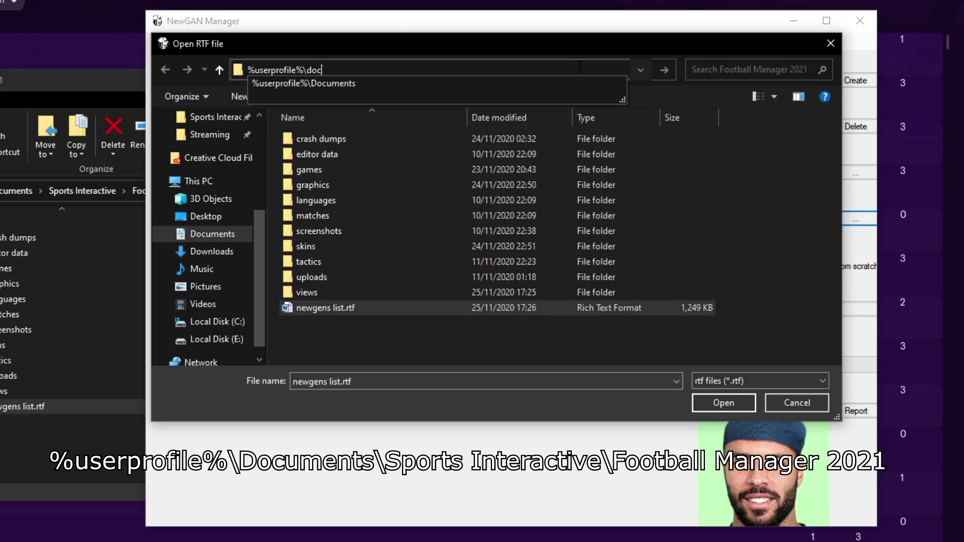
pyautogui.press('Down')
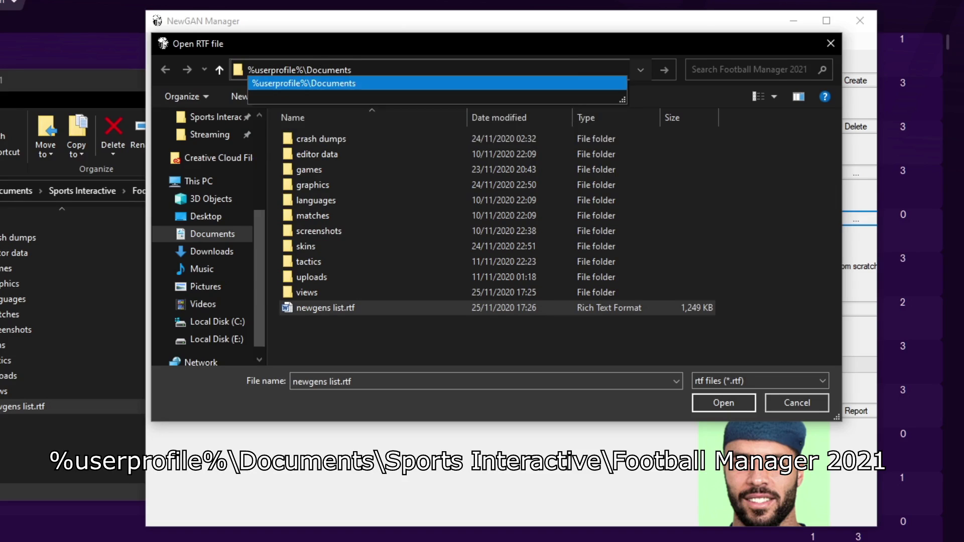
pyautogui.write('\\spor')
pyautogui.press('Down')
pyautogui.write('\\foot')
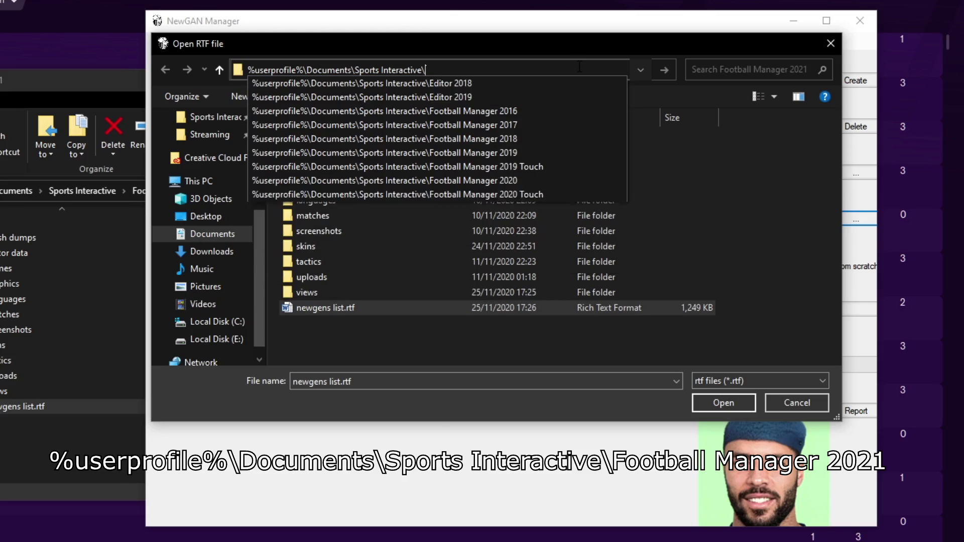
pyautogui.press('Down')
pyautogui.press('Down')
pyautogui.press('Down')
pyautogui.press('Down')
pyautogui.press('Down')
pyautogui.press('Down')
pyautogui.press('Down')
pyautogui.press('Down')
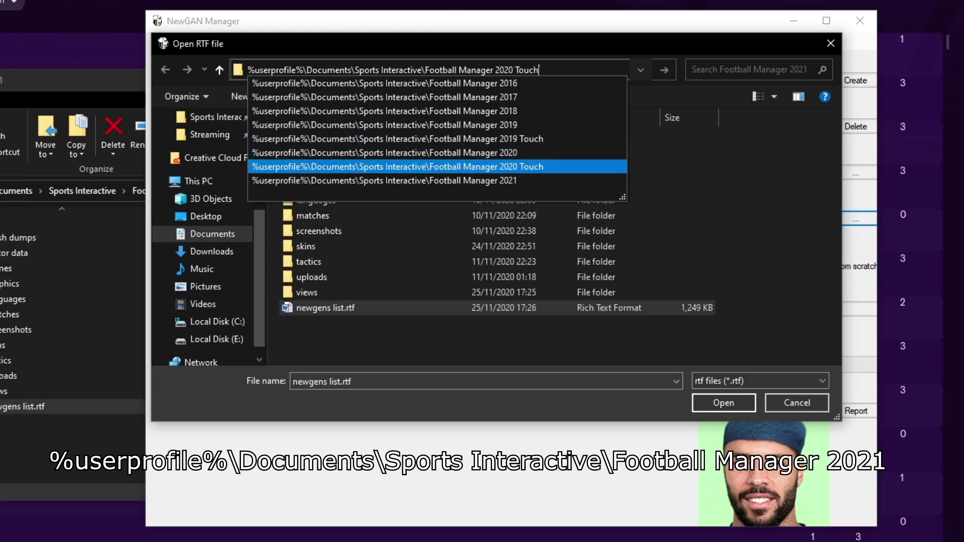
pyautogui.press('Return')
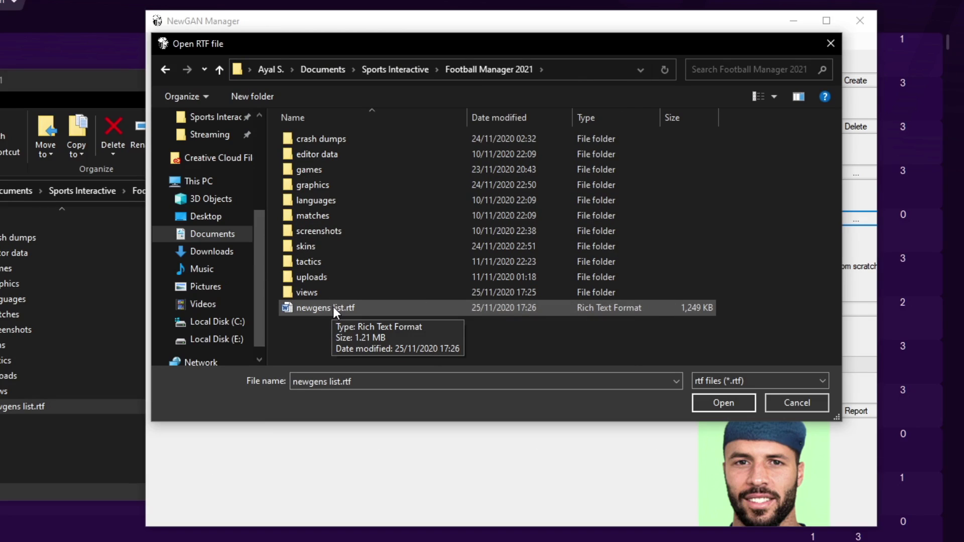
pyautogui.click(726, 403)
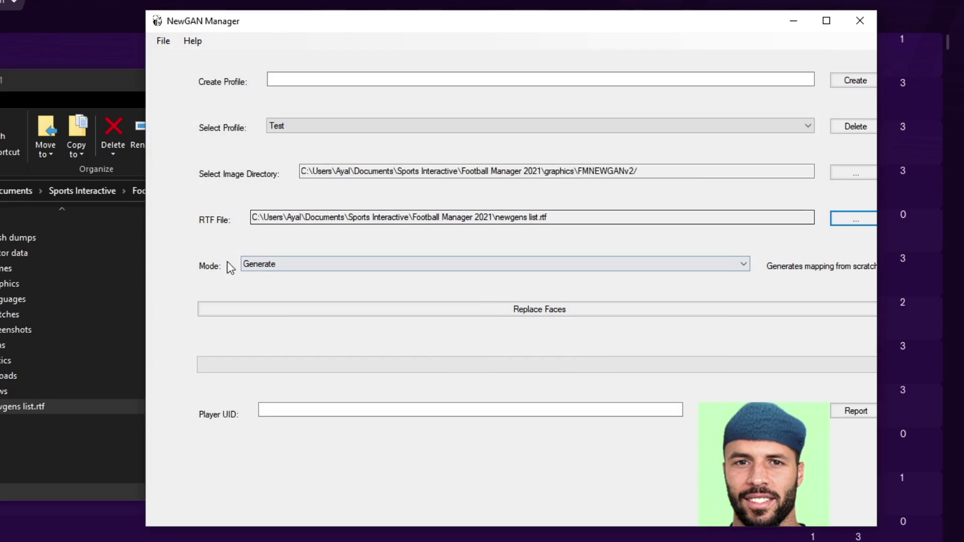
# Keep Generate as the mode, start Replace Faces, and bring File Explorer to the front.
pyautogui.click(288, 263)
pyautogui.click(263, 296)
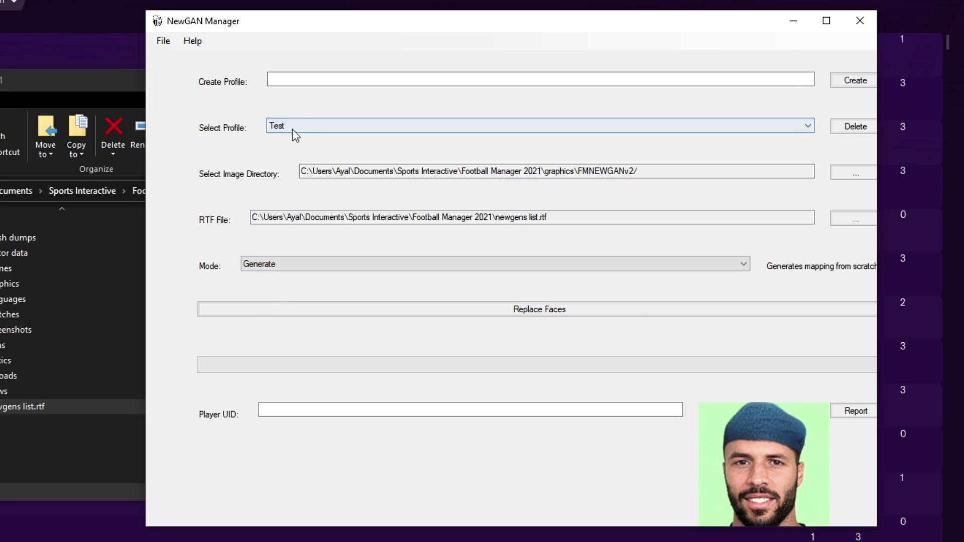
pyautogui.click(368, 313)
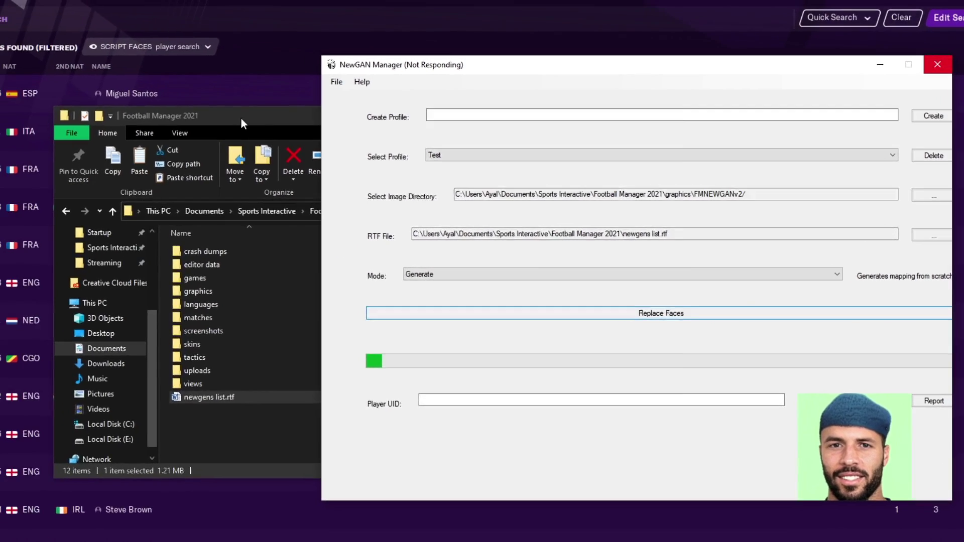
pyautogui.click(240, 116)
# Navigate to %localappdata%\Programs\NewGAN Manager and open newgan.log in Notepad.
pyautogui.click(368, 222)
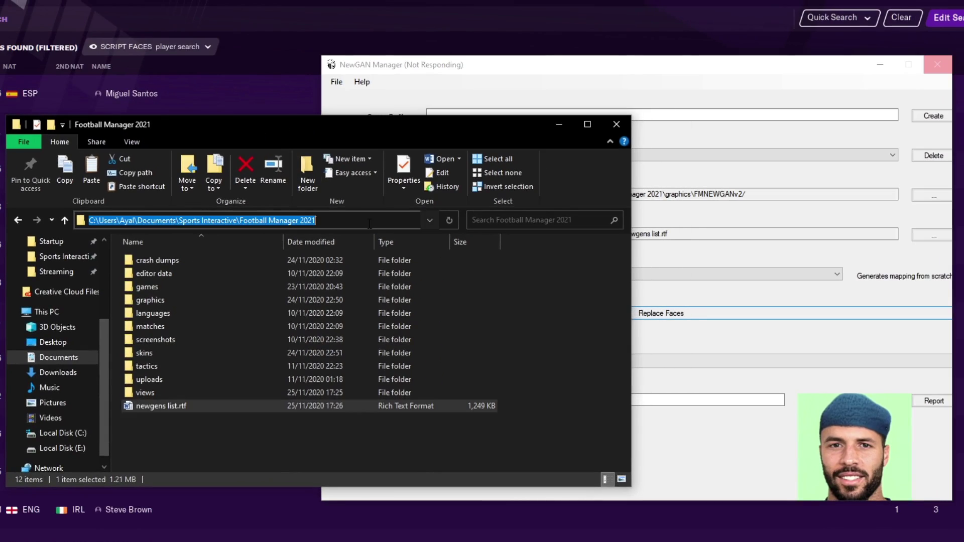
pyautogui.write('%local')
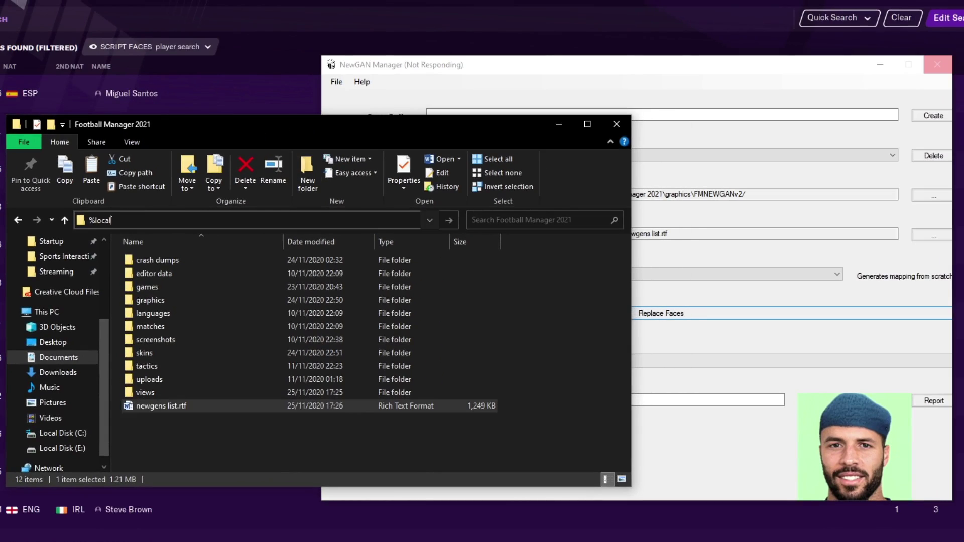
pyautogui.write('%')
pyautogui.write('\\programs')
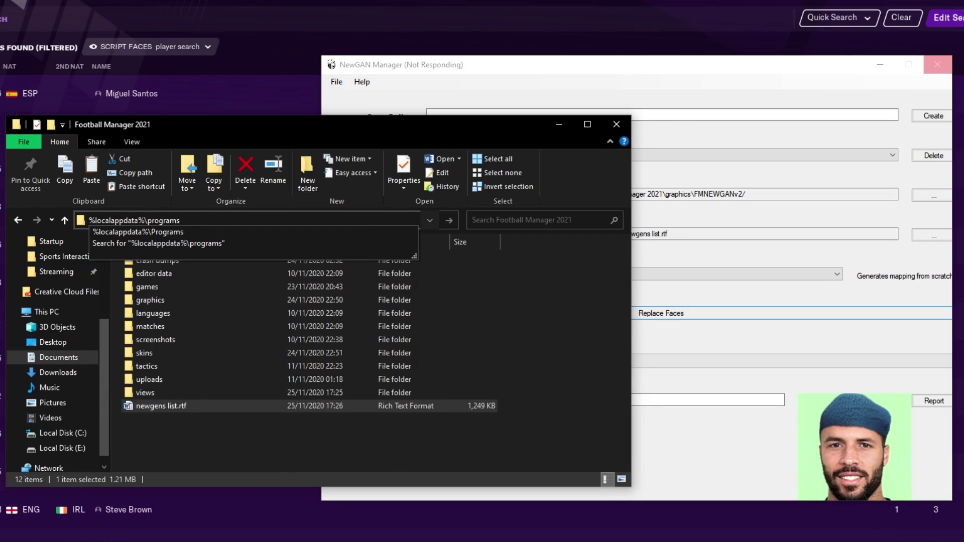
pyautogui.press('Down')
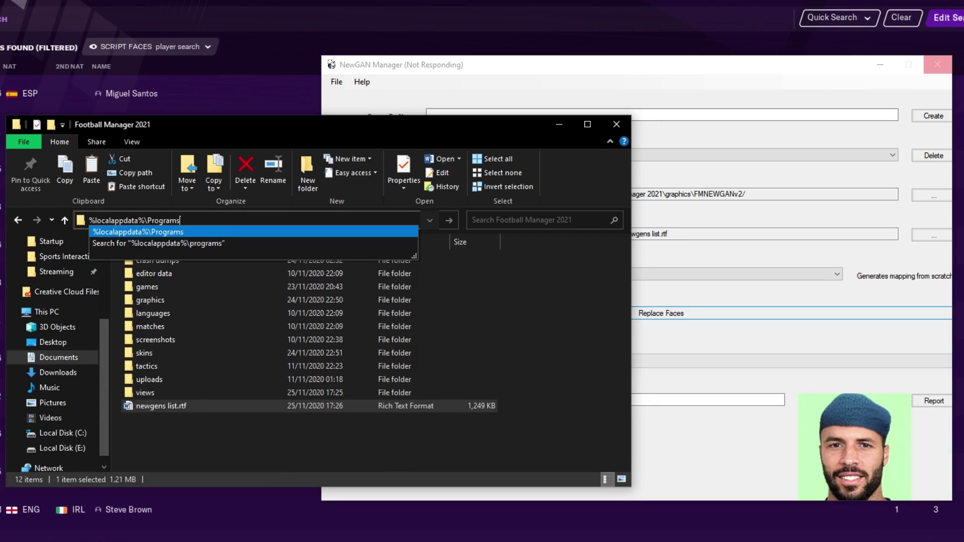
pyautogui.write('\\new')
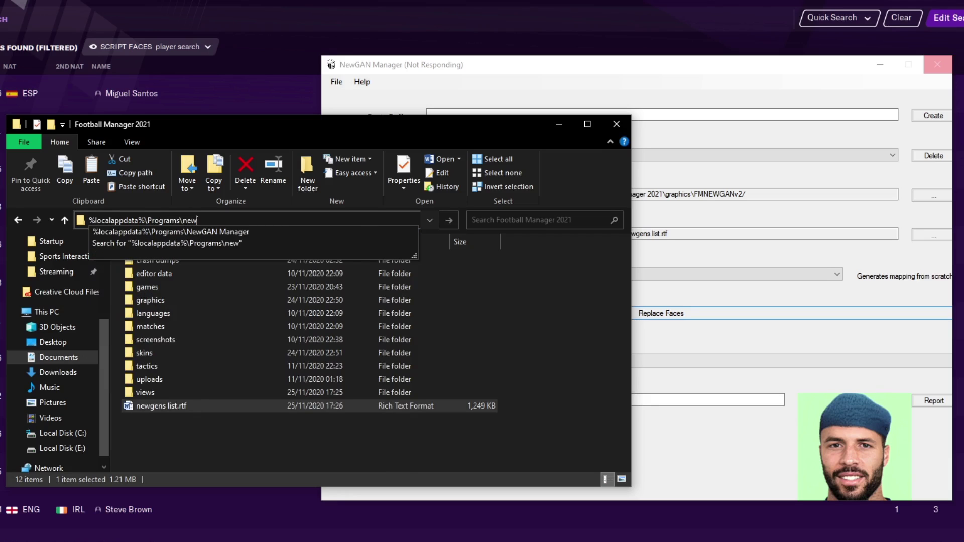
pyautogui.press('Down')
pyautogui.press('Return')
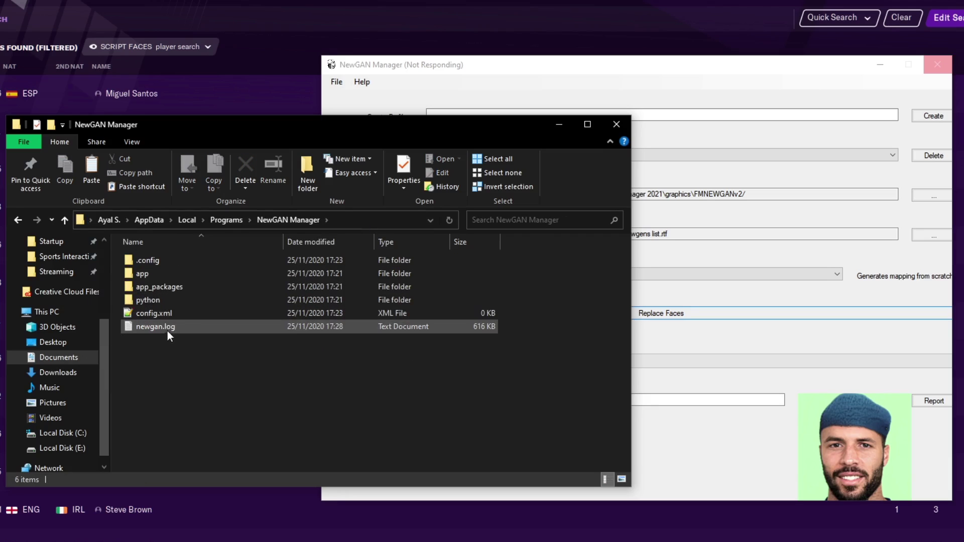
pyautogui.doubleClick(168, 327)
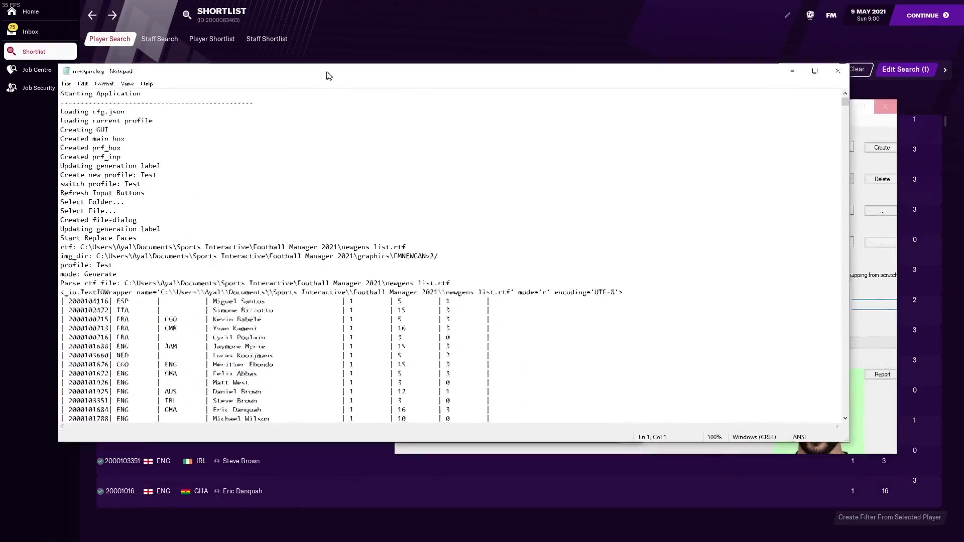
# Scroll newgan.log to its end, reopen and check it again, then close Notepad.
pyautogui.moveTo(848, 110); pyautogui.dragTo(842, 424)
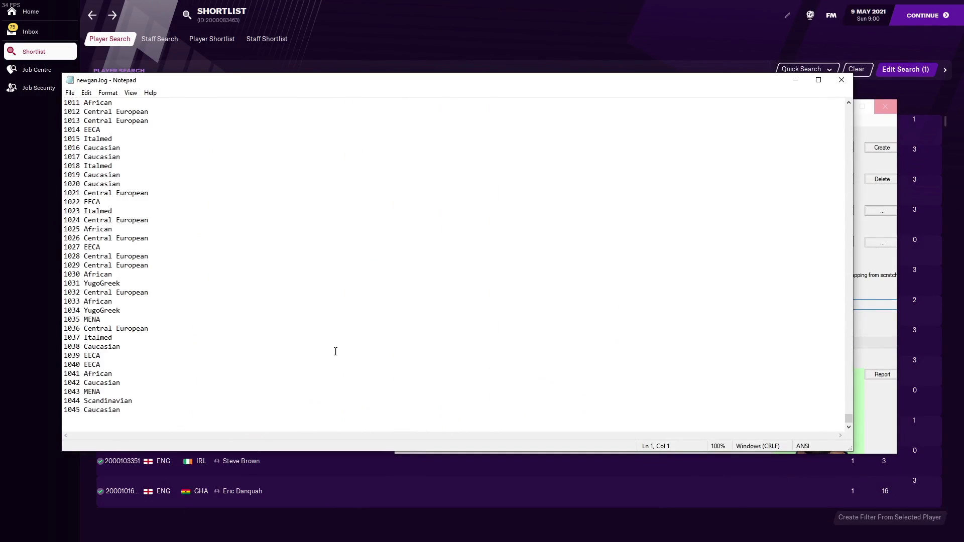
pyautogui.click(841, 80)
pyautogui.doubleClick(290, 303)
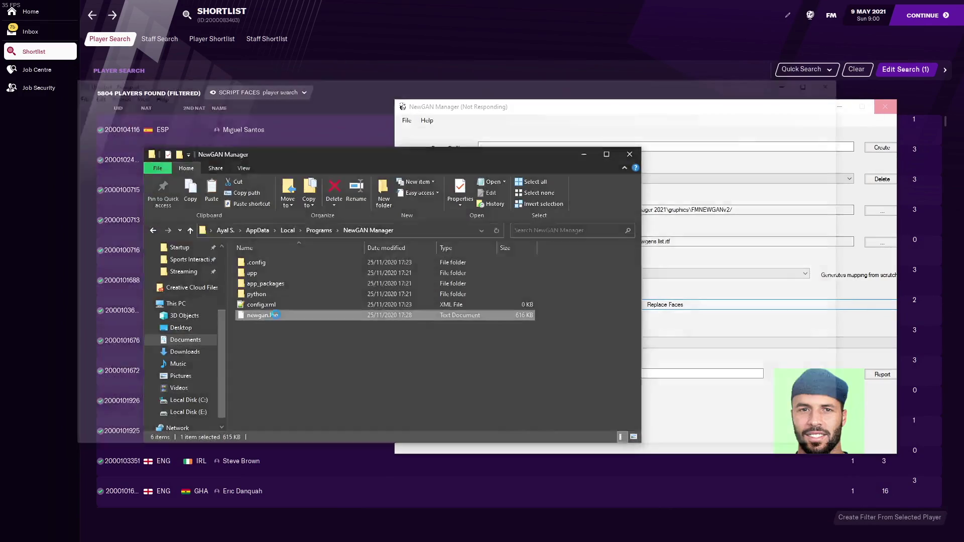
pyautogui.moveTo(848, 109); pyautogui.dragTo(847, 424)
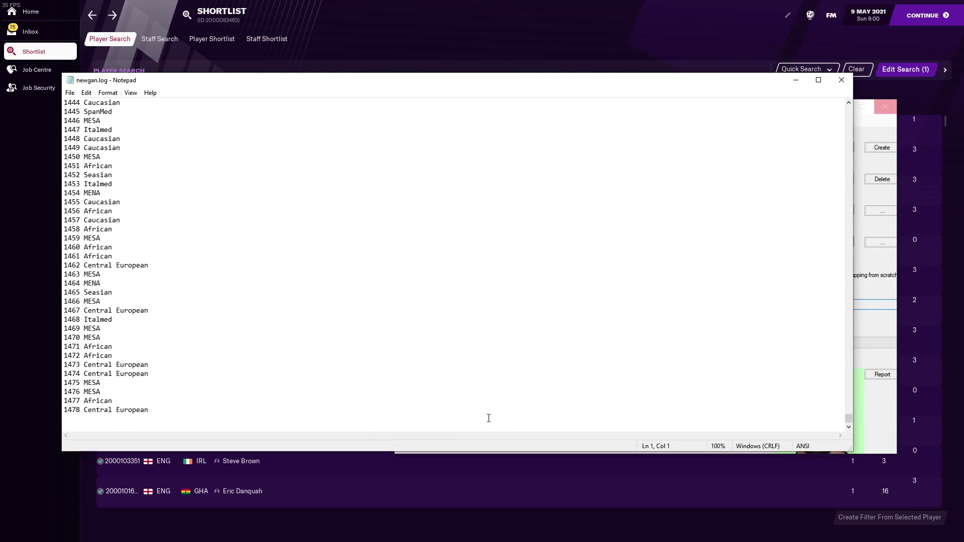
pyautogui.click(842, 80)
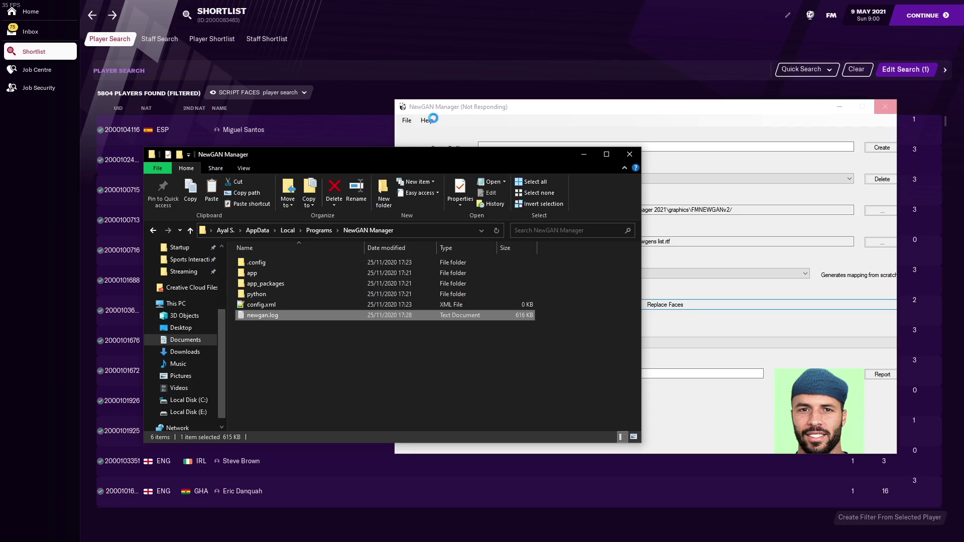
# Go back to the FMNEWGANv2 graphics folder, dismiss NewGAN Manager's Finished notice, and close NewGAN Manager.
pyautogui.hotkey('alt', 'Left')
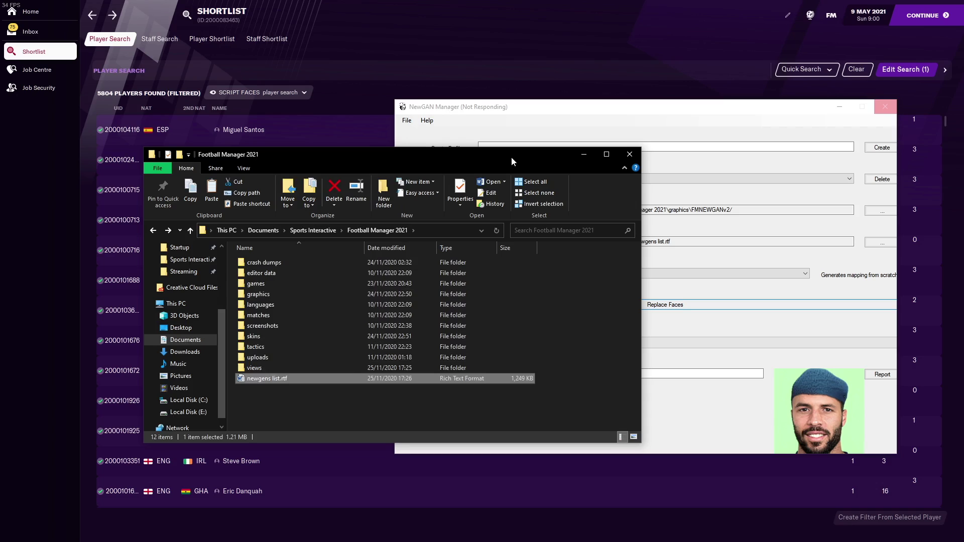
pyautogui.hotkey('alt', 'Left')
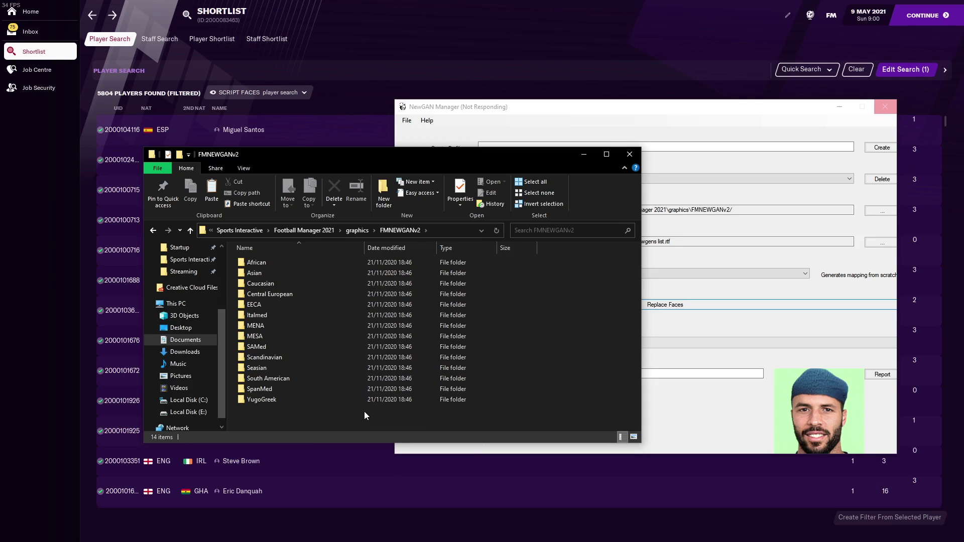
pyautogui.click(538, 112)
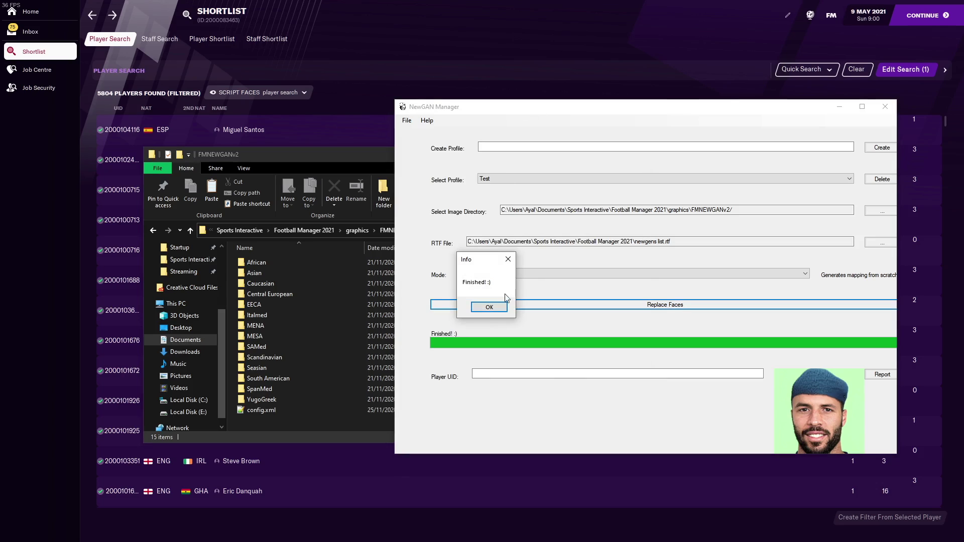
pyautogui.click(491, 308)
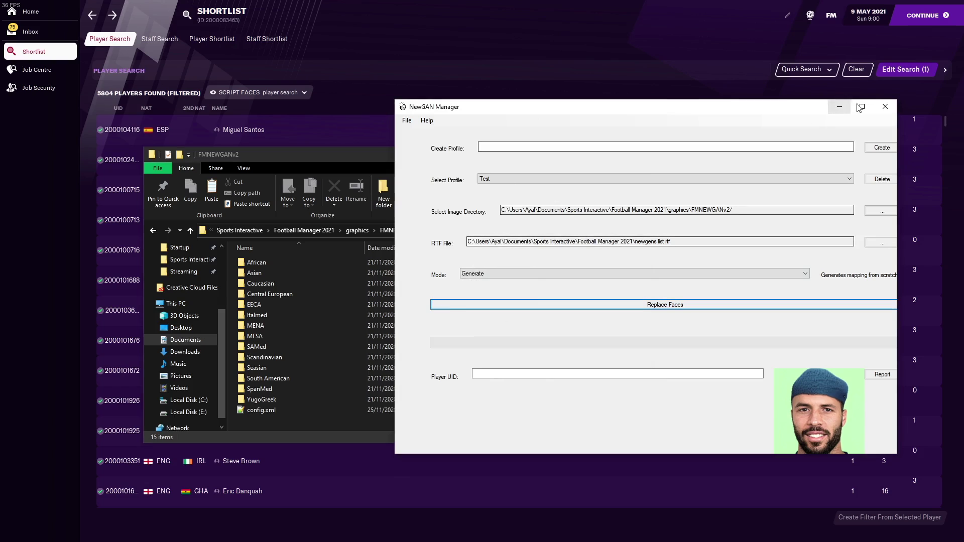
pyautogui.hotkey('alt', 'F4')
pyautogui.moveTo(414, 161); pyautogui.dragTo(496, 147)
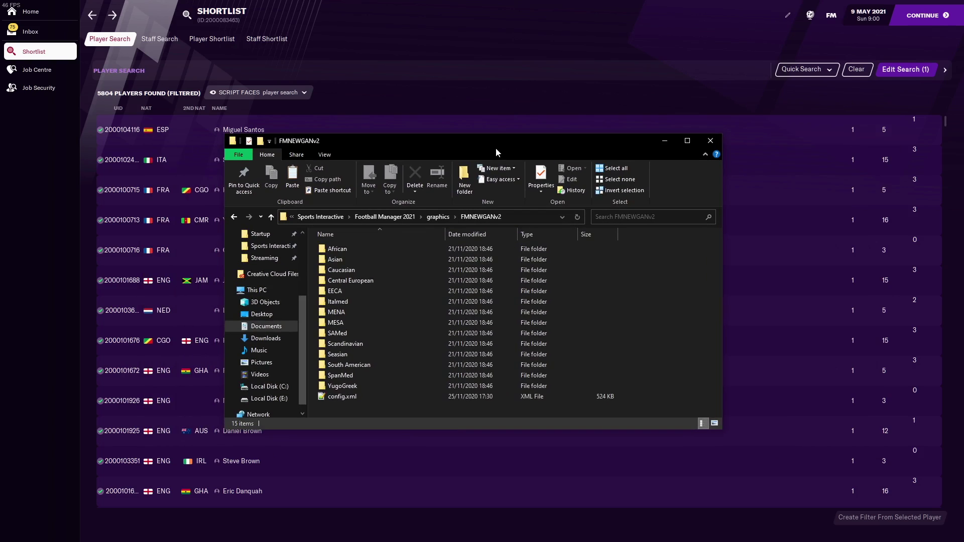
# Open the generated config.xml in Notepad, review its face-to-portrait mapping records to the end, and close it.
pyautogui.doubleClick(346, 396)
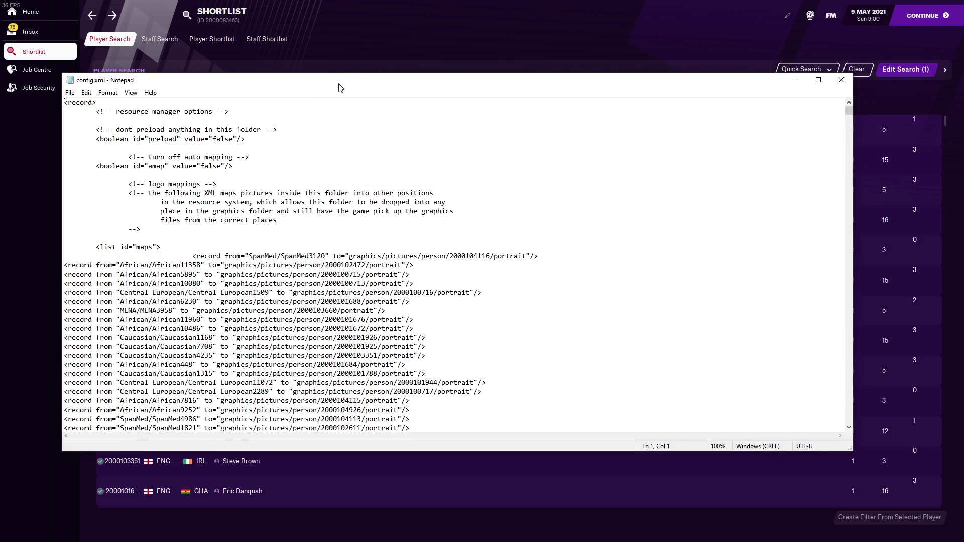
pyautogui.moveTo(337, 83); pyautogui.dragTo(367, 73)
pyautogui.scroll(-5, 182, 132)
pyautogui.scroll(3, 182, 132)
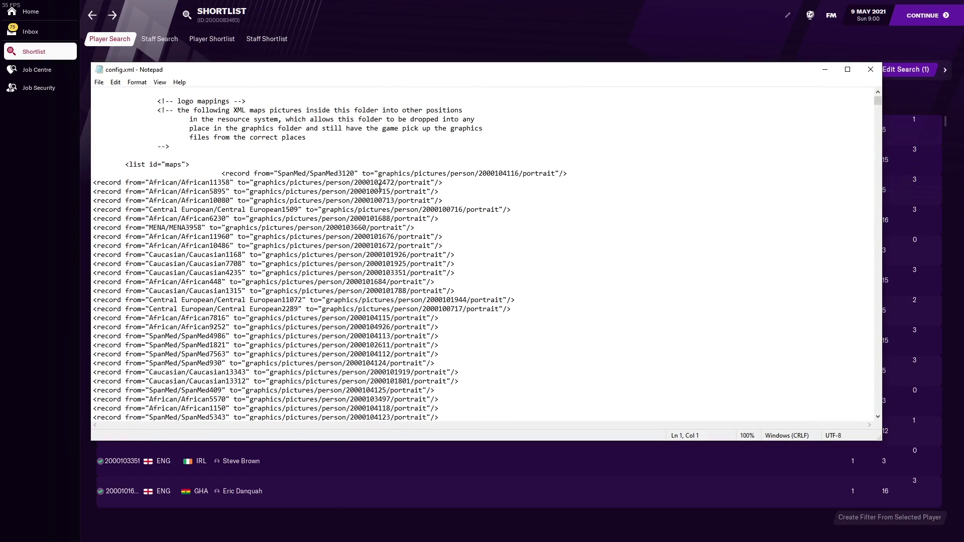
pyautogui.moveTo(878, 101); pyautogui.dragTo(872, 414)
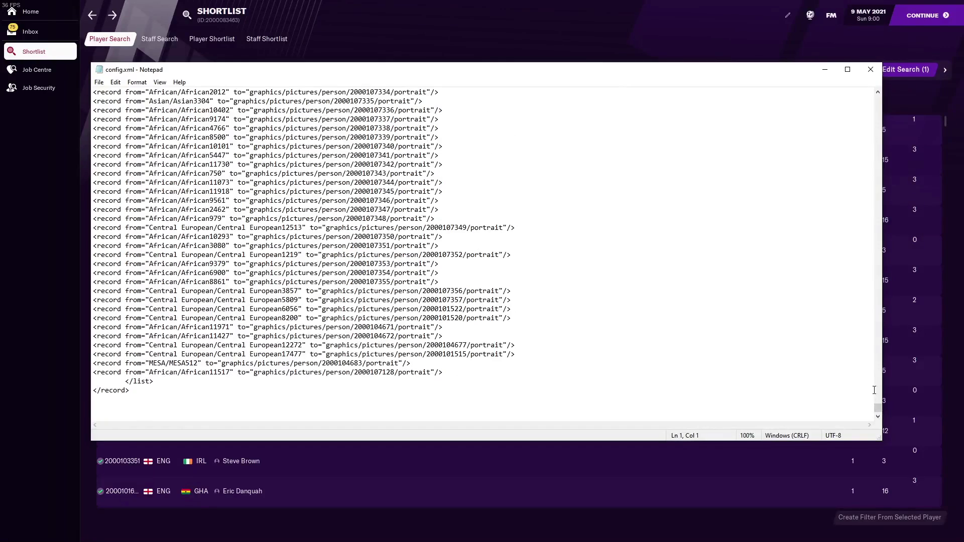
pyautogui.click(871, 74)
# Close the FMNEWGANv2 folder window and check Kevin Babélé's profile before the skin reload.
pyautogui.click(835, 151)
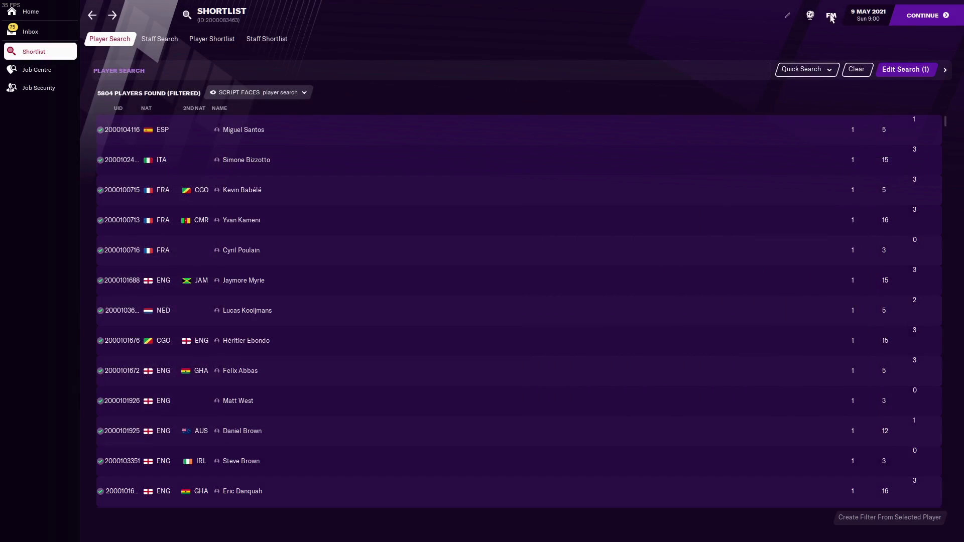
pyautogui.click(249, 193)
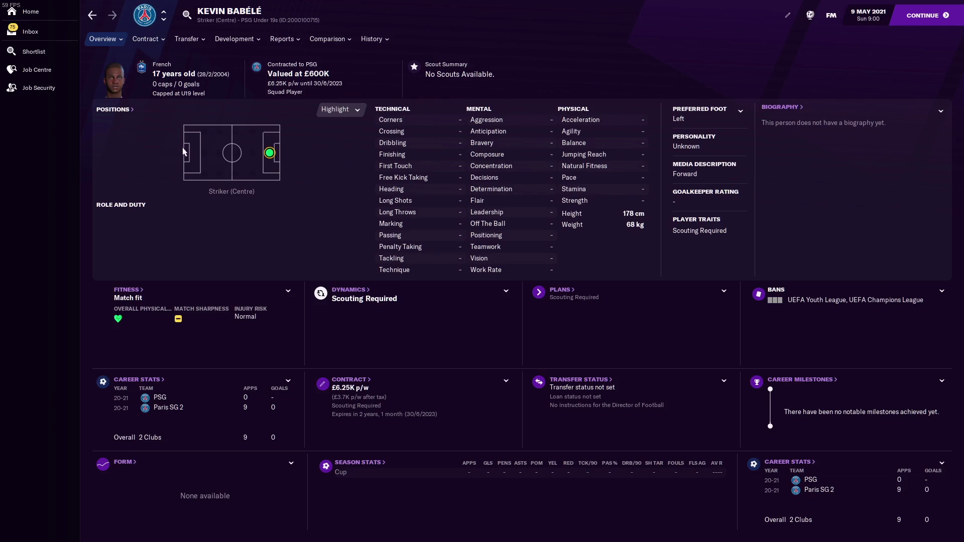
pyautogui.click(92, 15)
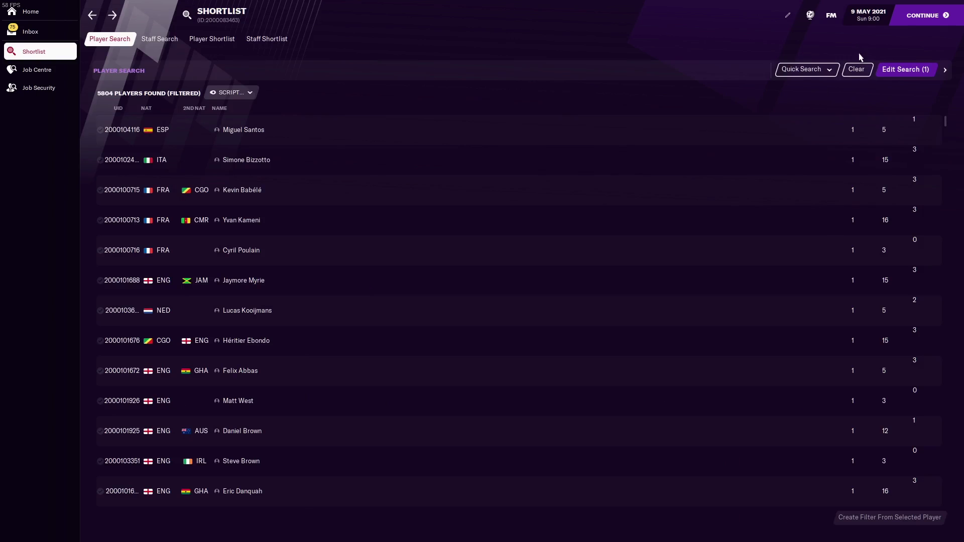
# Reload the skin from the Interface preferences, then confirm Kevin Babélé's profile shows a portrait face.
pyautogui.click(827, 17)
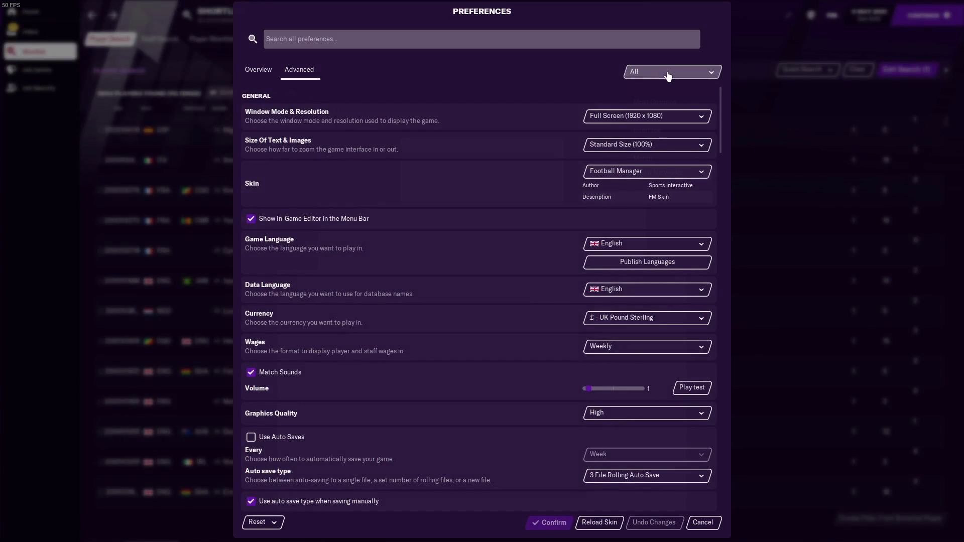
pyautogui.click(672, 71)
pyautogui.click(648, 134)
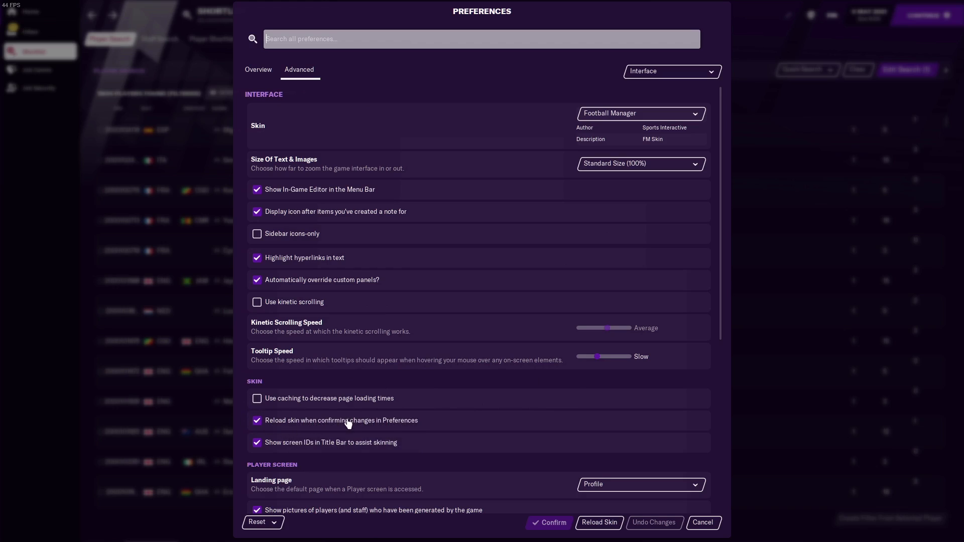
pyautogui.moveTo(394, 427)
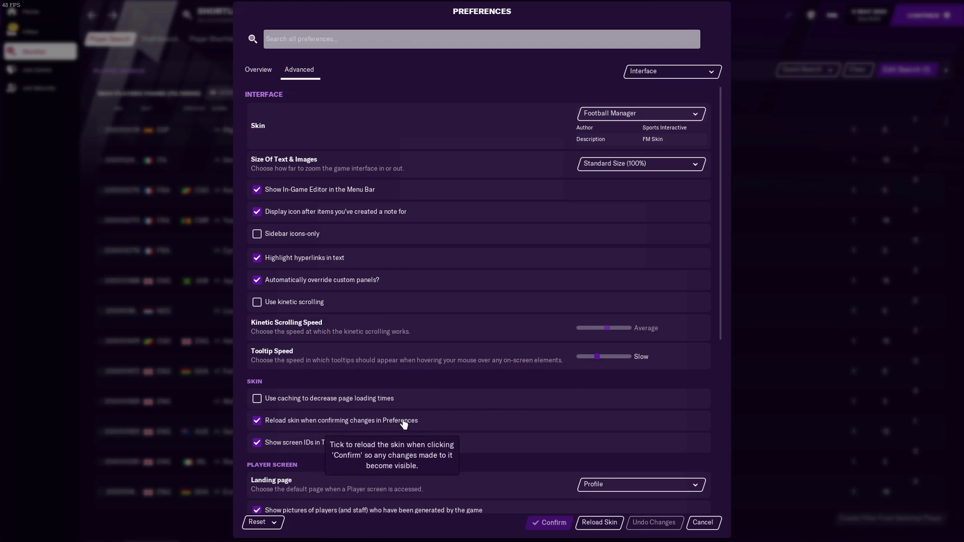
pyautogui.click(602, 522)
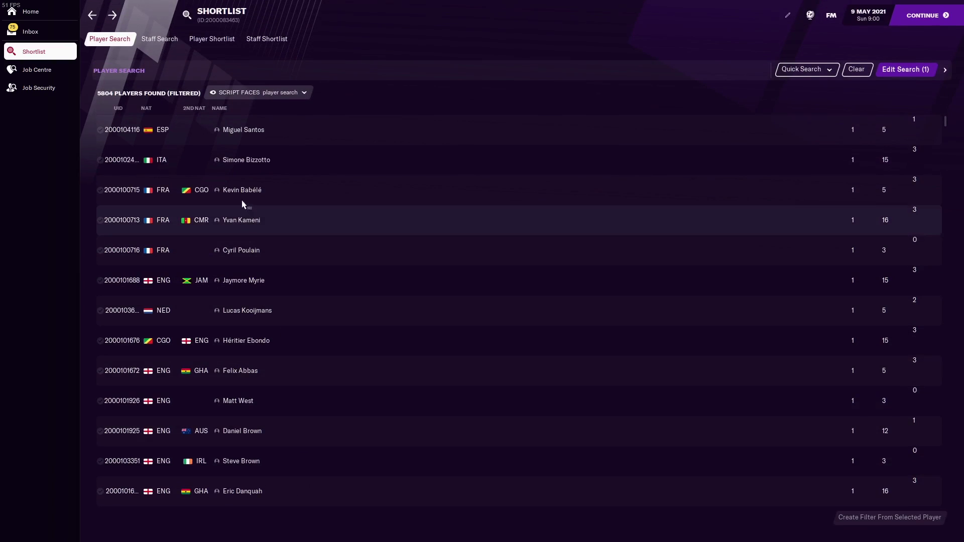
pyautogui.click(245, 190)
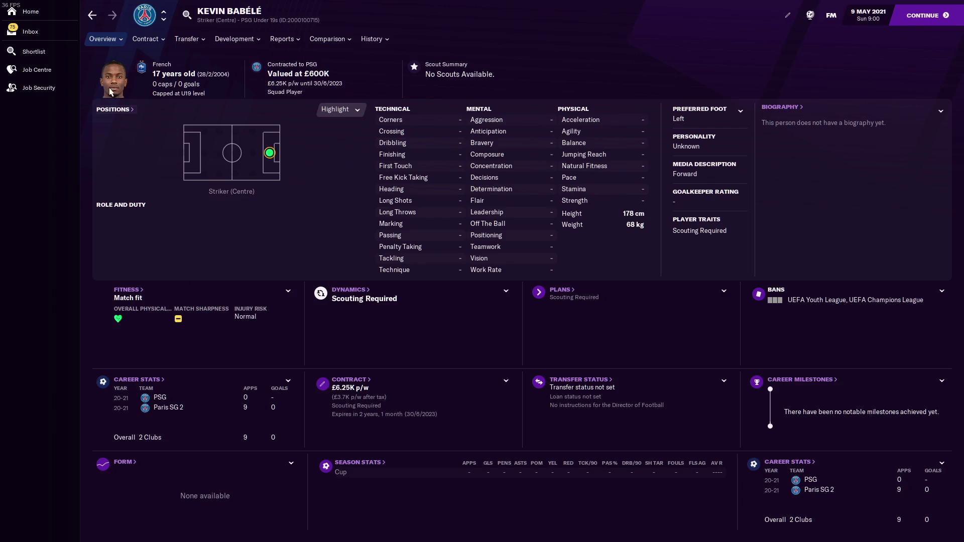
pyautogui.click(92, 15)
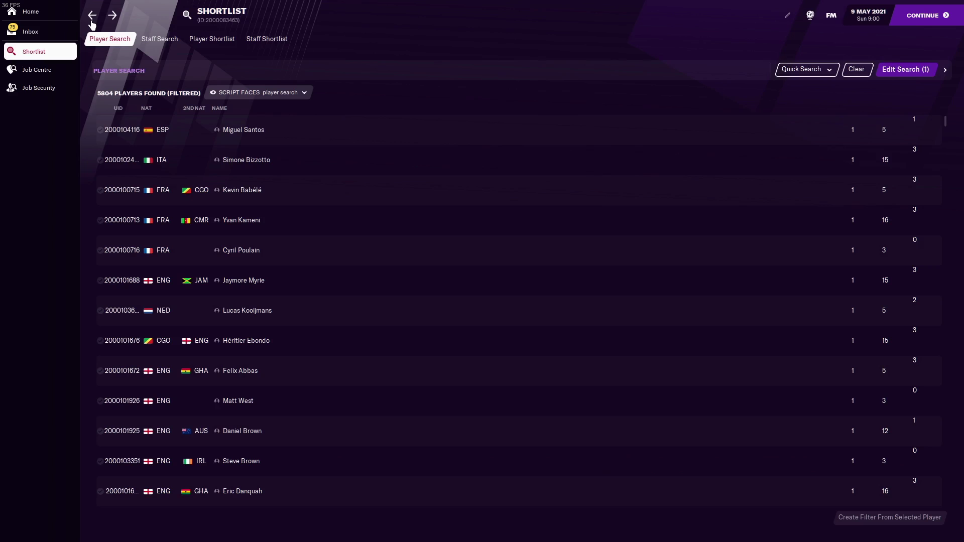